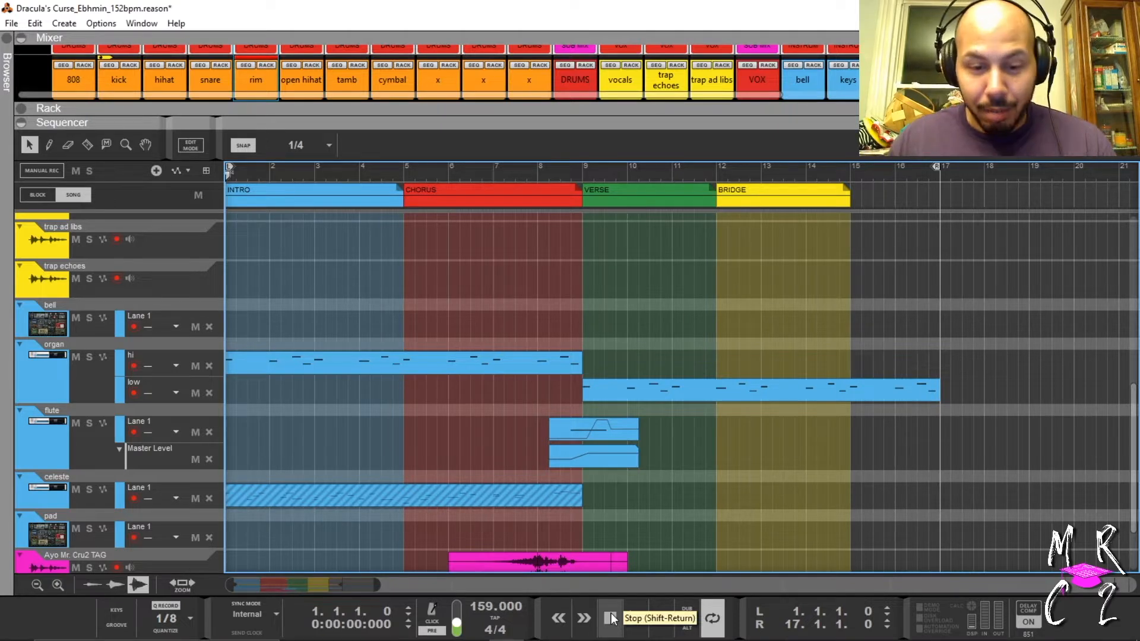
Play the arrangement briefly, set the right loop locator to bar 9 and return the playhead to the song start
key("space")
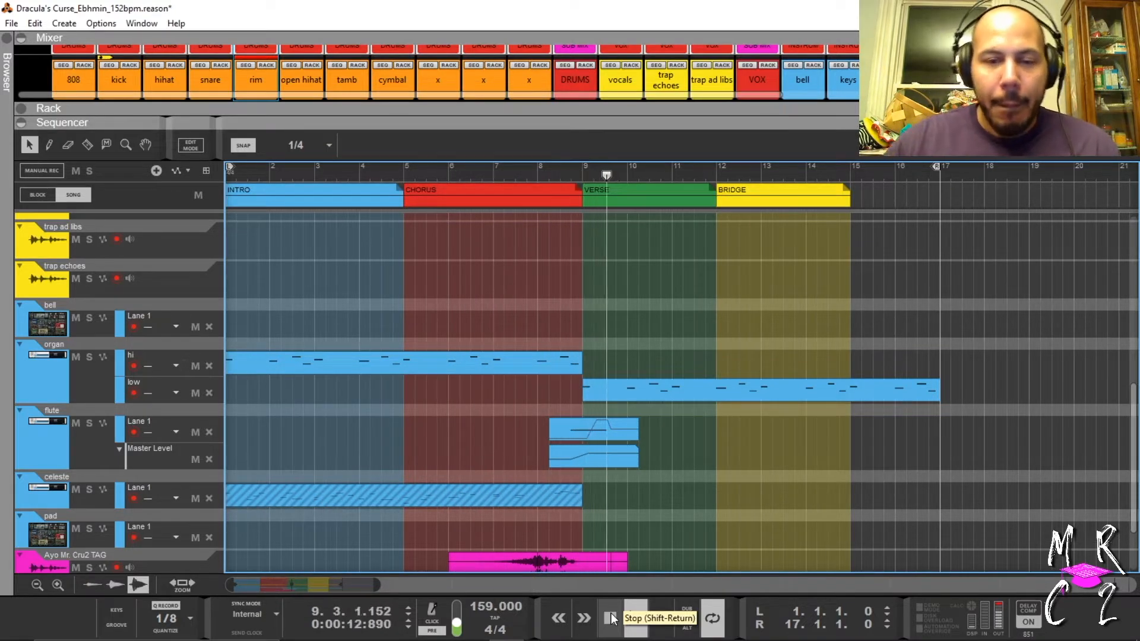
left_click(612, 618)
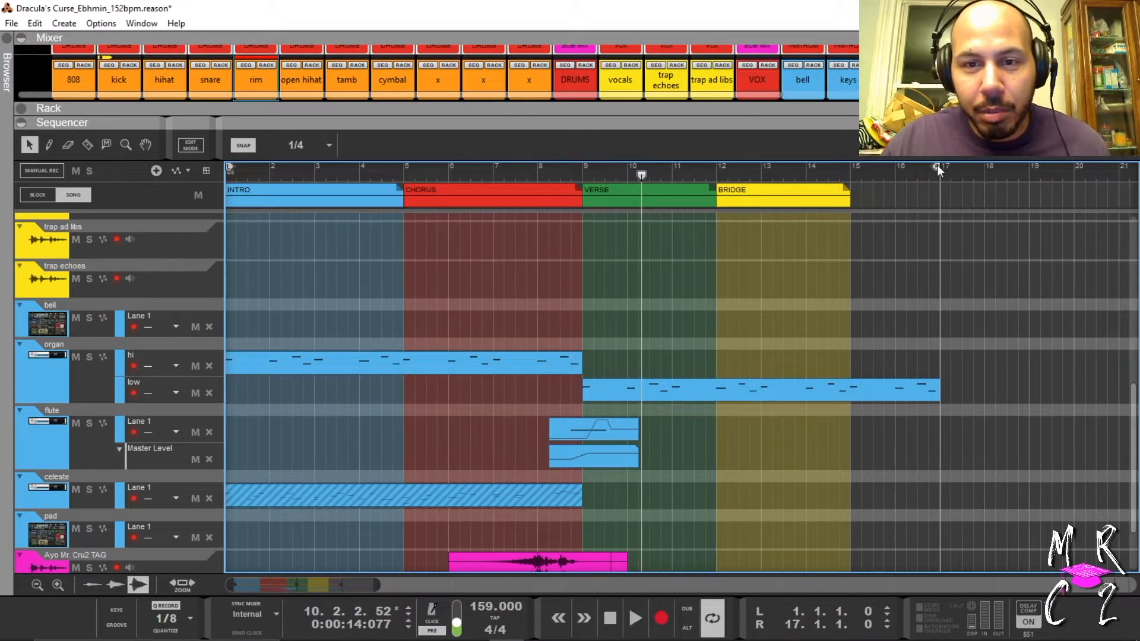
left_click_drag(937, 165, 579, 175)
key("shift+Return")
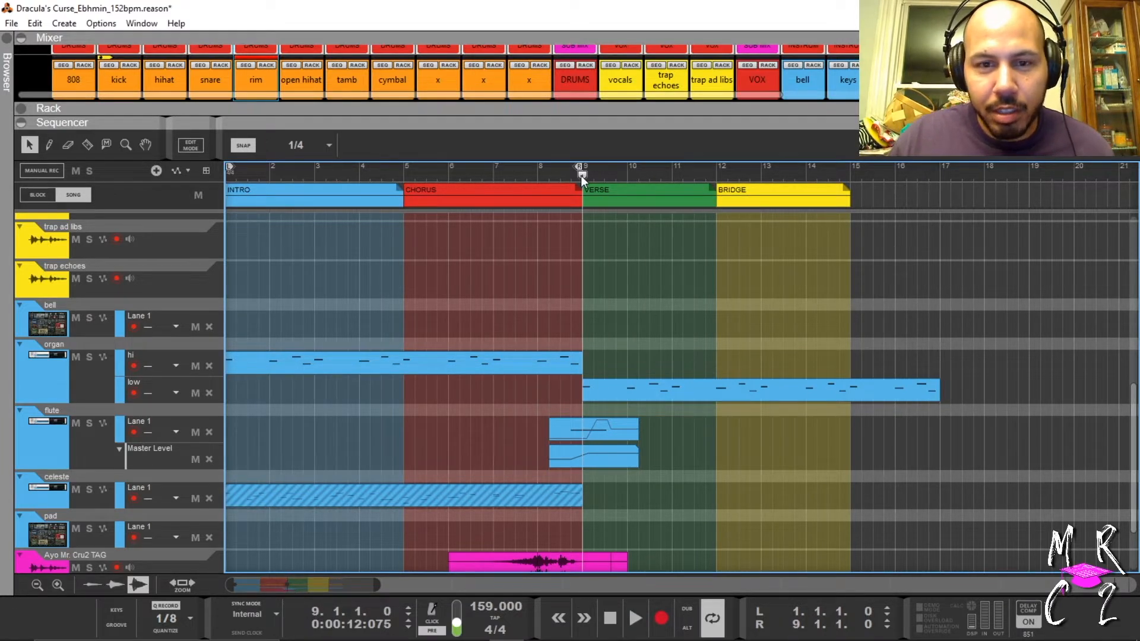
key("shift+Return")
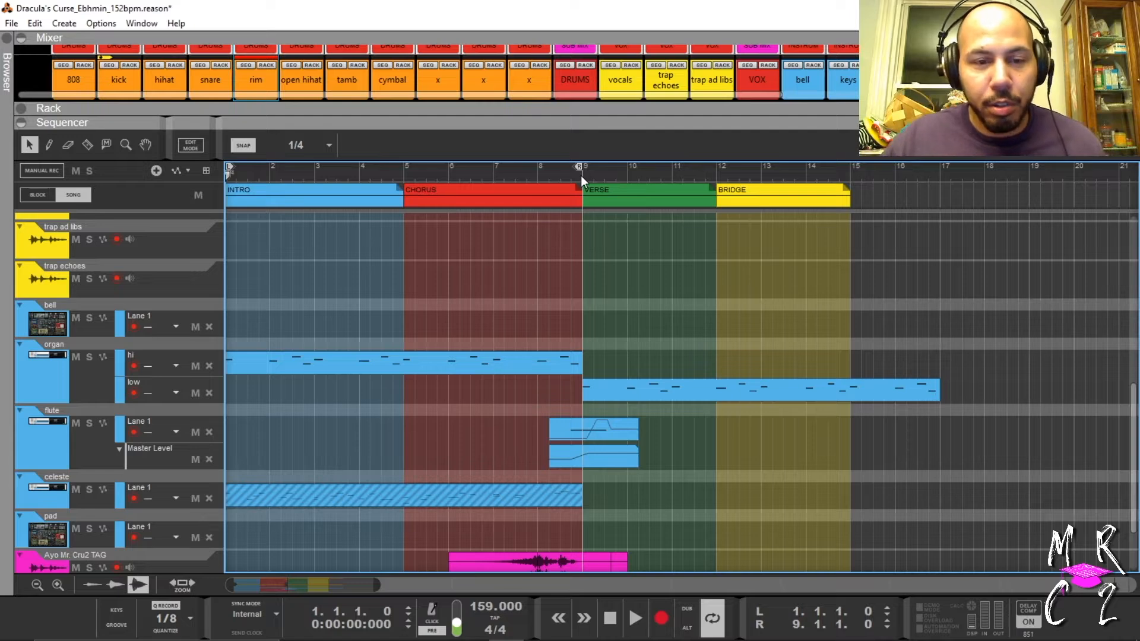
Mute the organ's hi clip and add a new organ note lane containing an empty eight-bar clip starting at bar 1
left_click(310, 360)
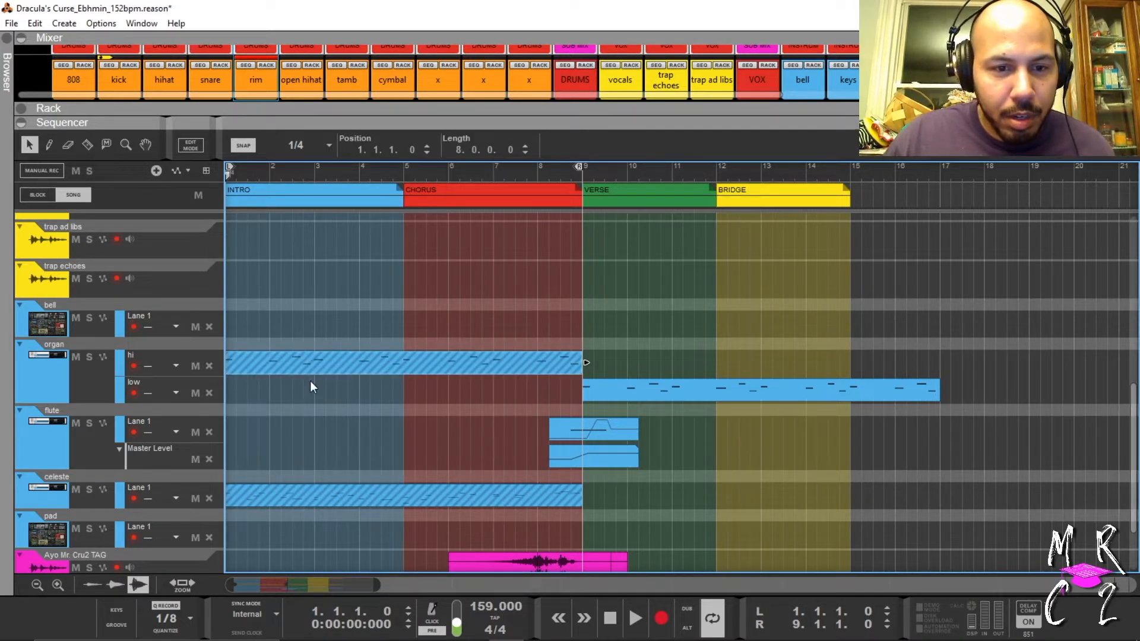
right_click(86, 387)
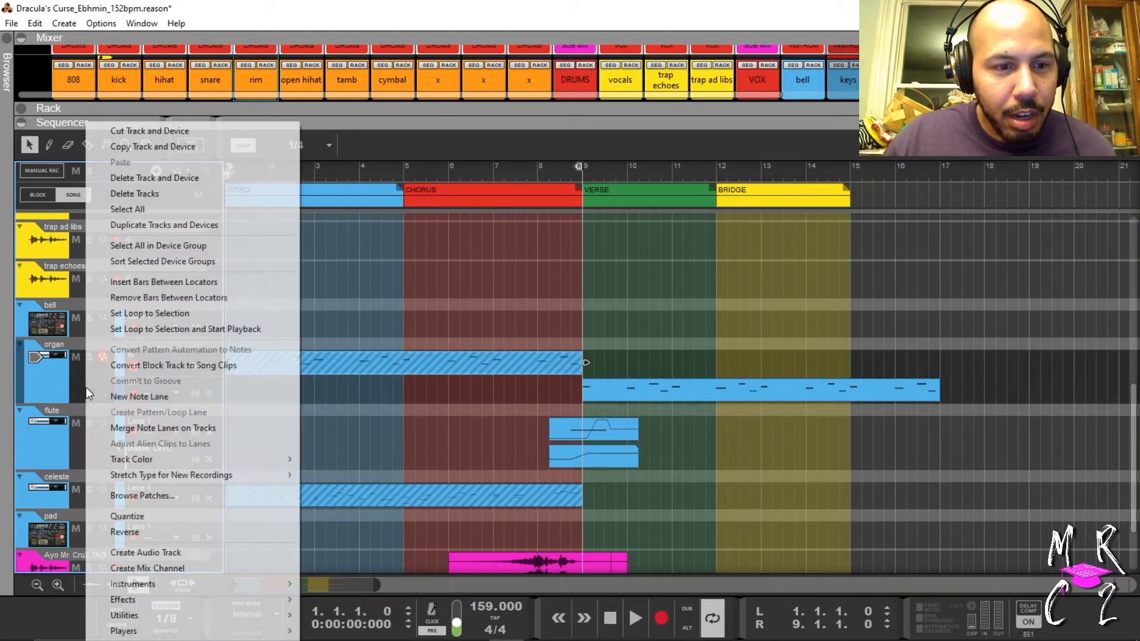
left_click(165, 396)
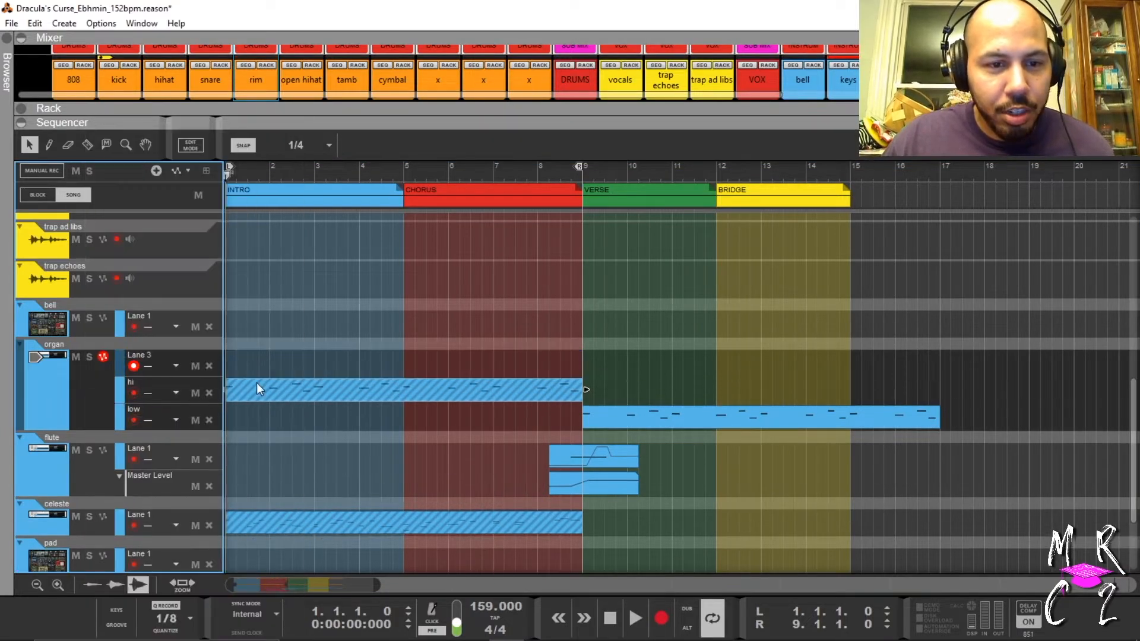
mouse_move(229, 359)
left_mouse_down()
mouse_move(611, 363)
mouse_move(582, 363)
left_mouse_up()
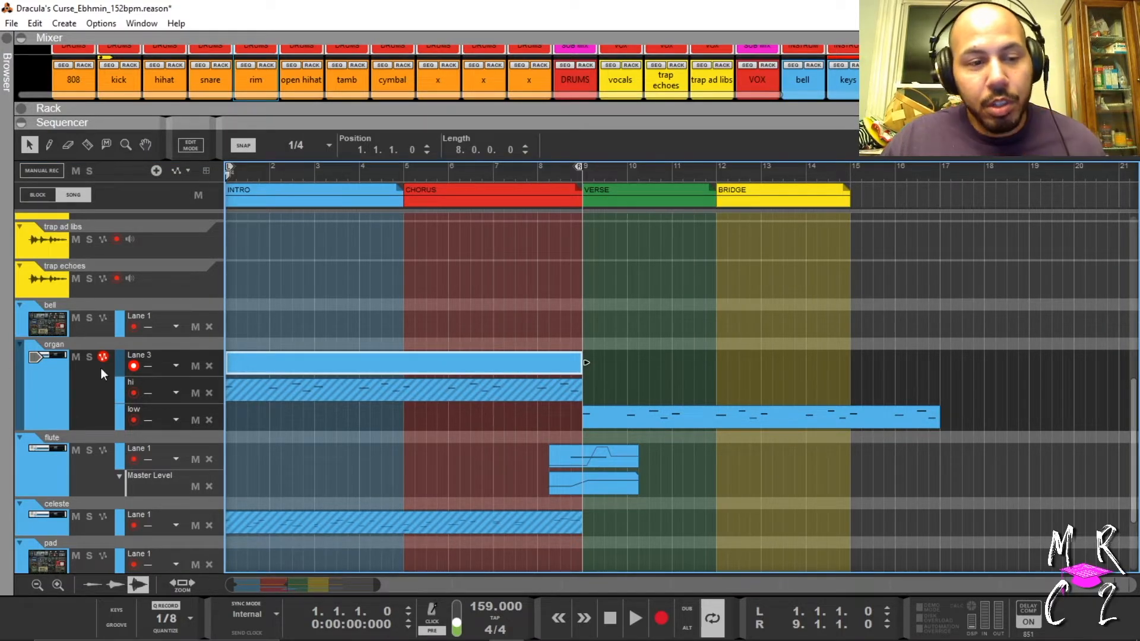
Look at the organ's Xpand!2 interface and close it, and show the Scales & Chords player above it in the rack
double_click(30, 361)
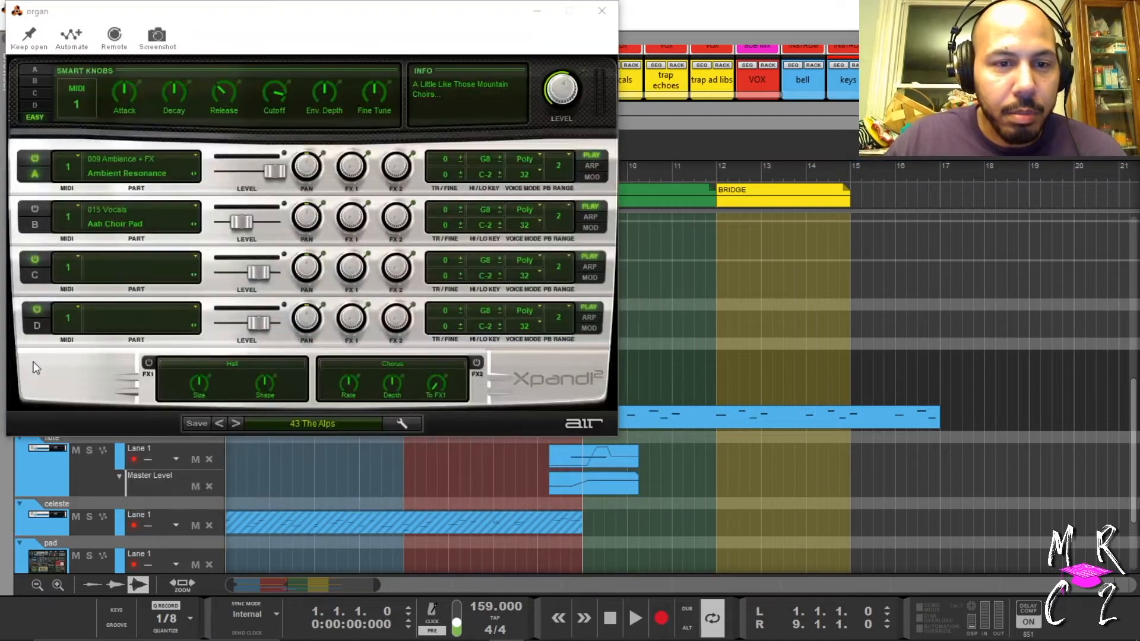
left_click(602, 10)
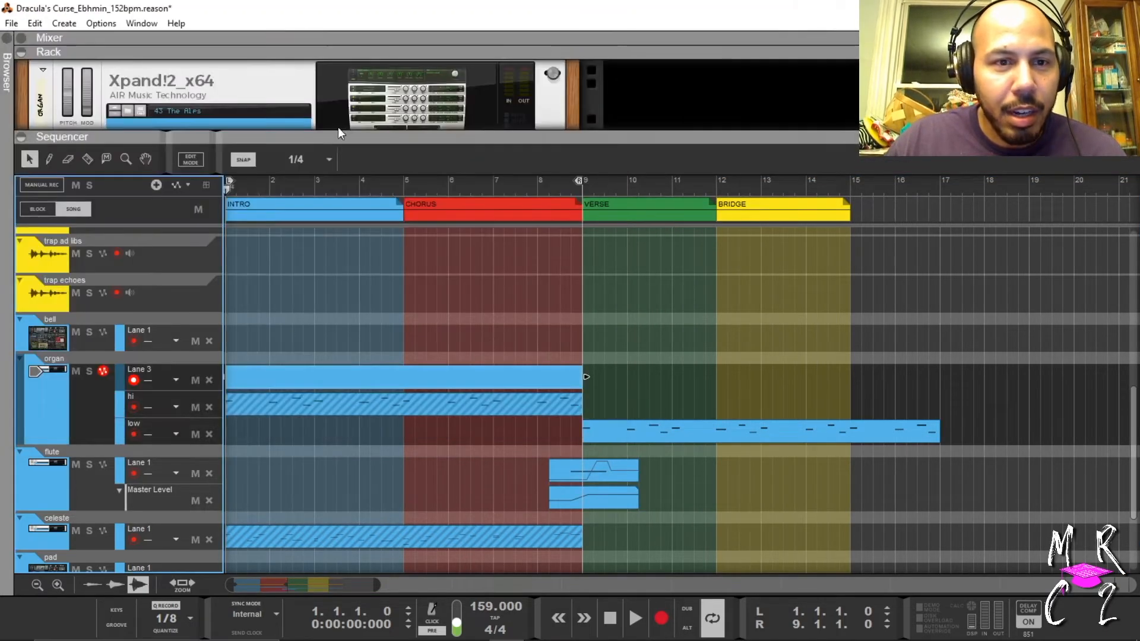
left_click_drag(338, 133, 325, 331)
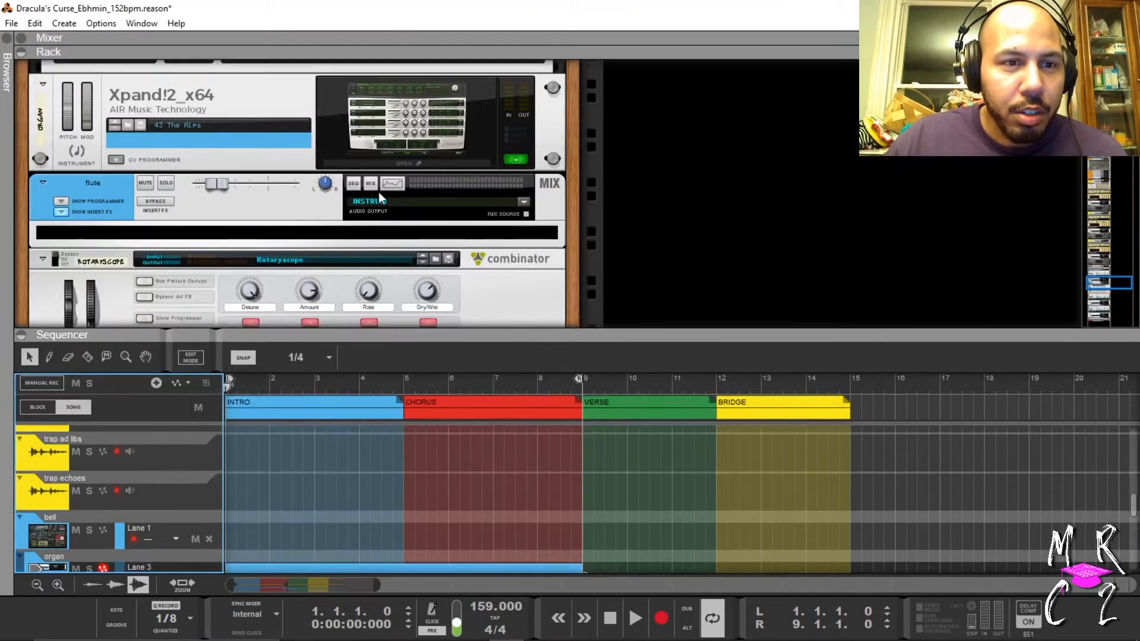
scroll(379, 193, "up", 5)
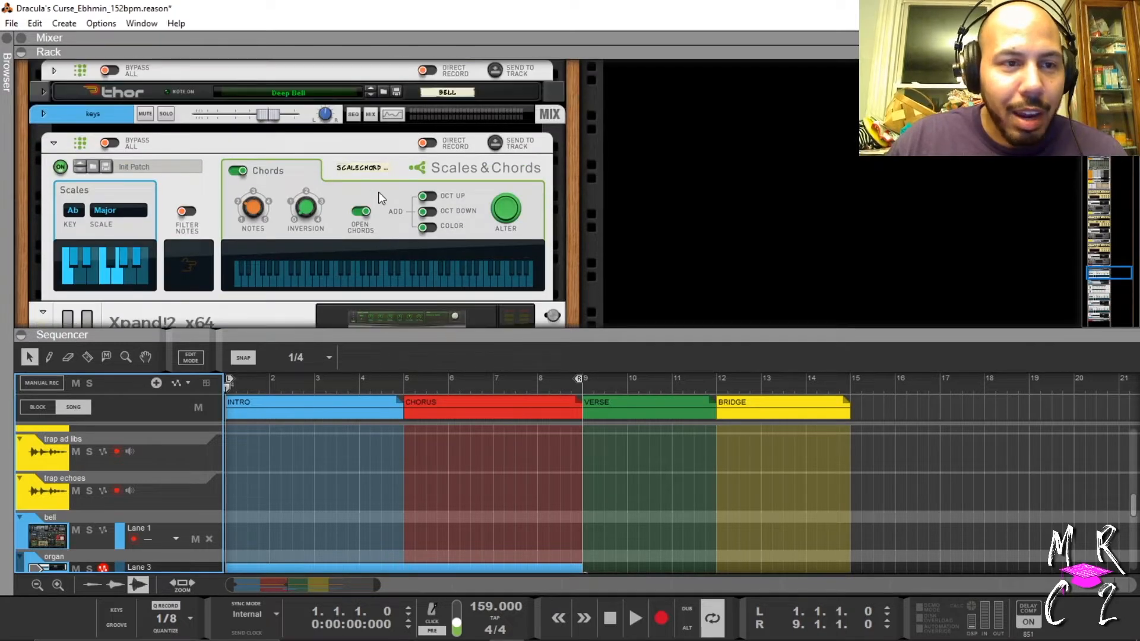
left_click_drag(460, 330, 426, 356)
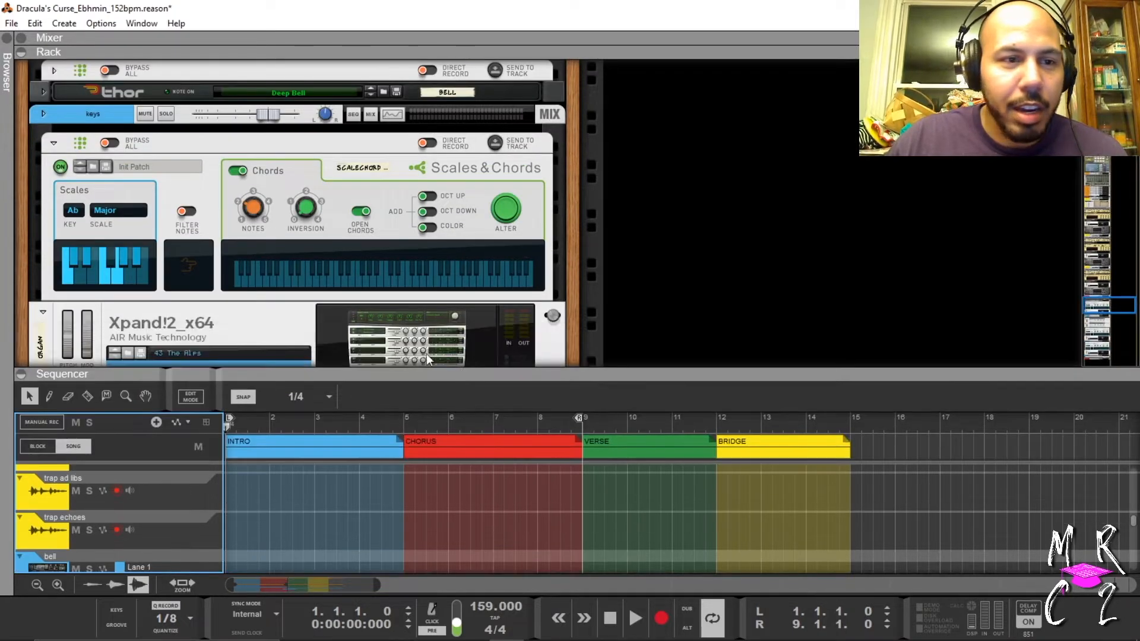
Find the Scales & Chords device among the browser's Players, and collapse the rack and browser again
left_click(6, 37)
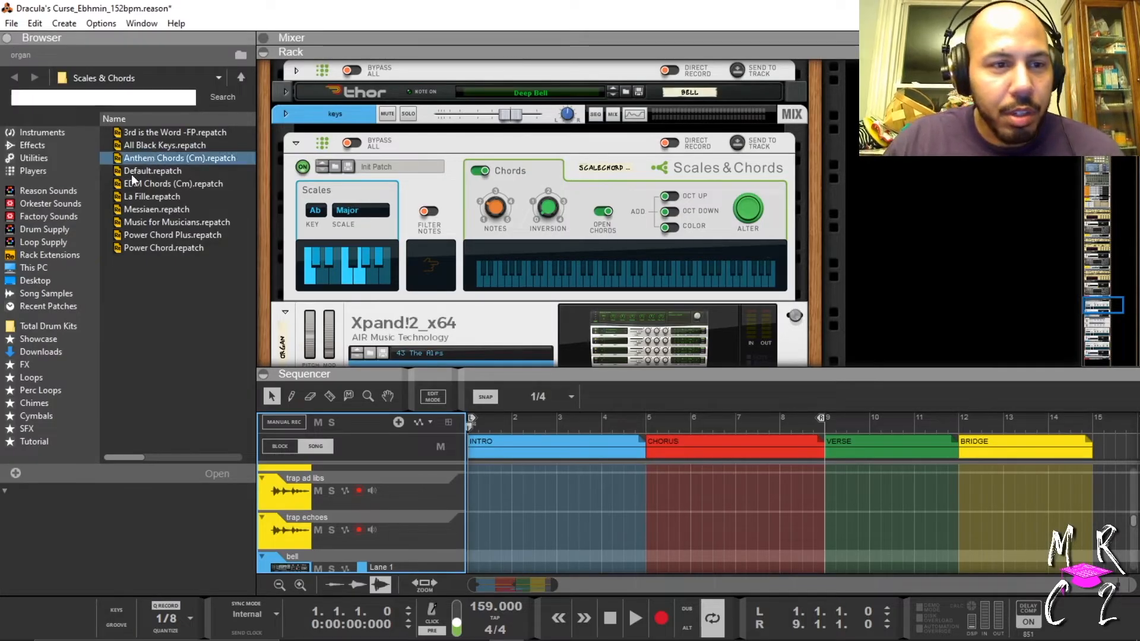
left_click(29, 170)
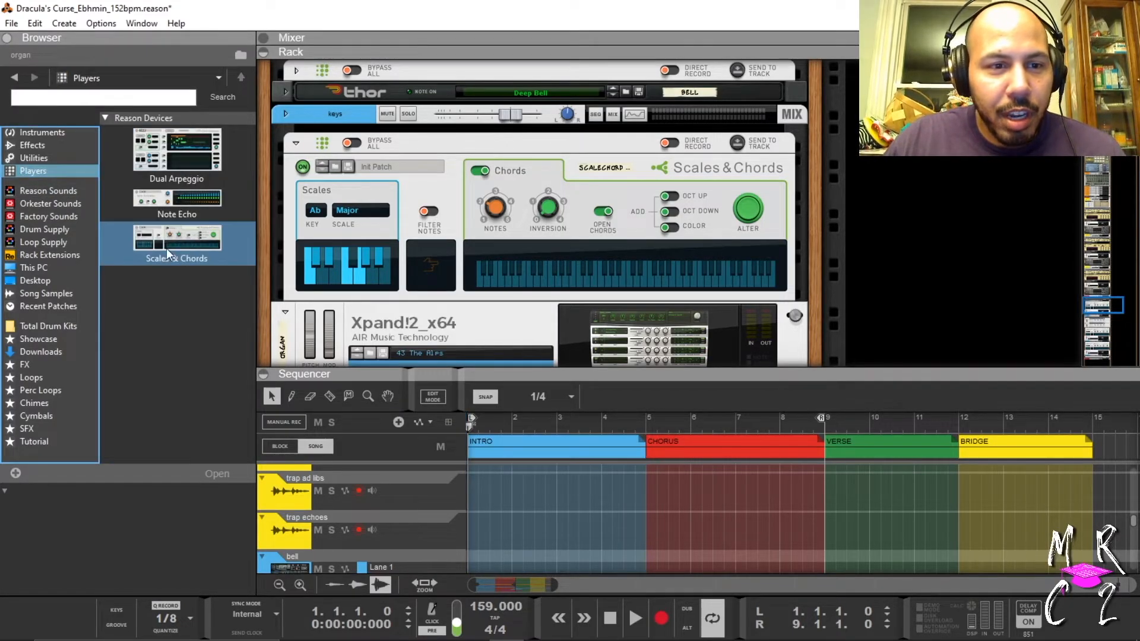
mouse_move(166, 248)
left_mouse_down()
mouse_move(522, 254)
mouse_move(185, 248)
mouse_move(159, 260)
left_mouse_up()
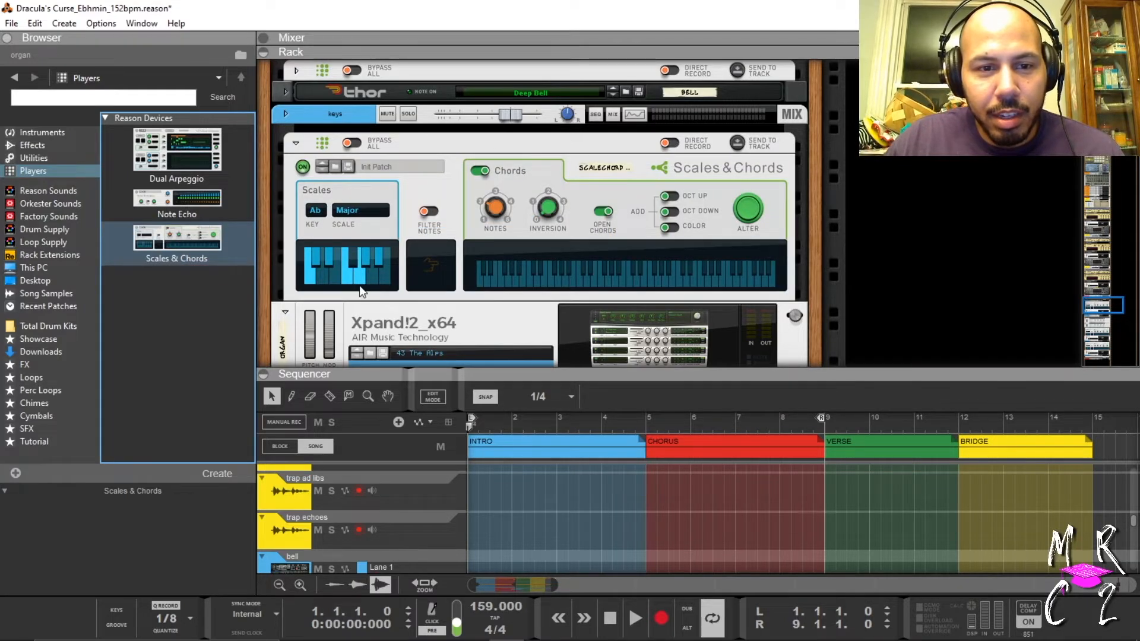
left_click_drag(450, 373, 314, 22)
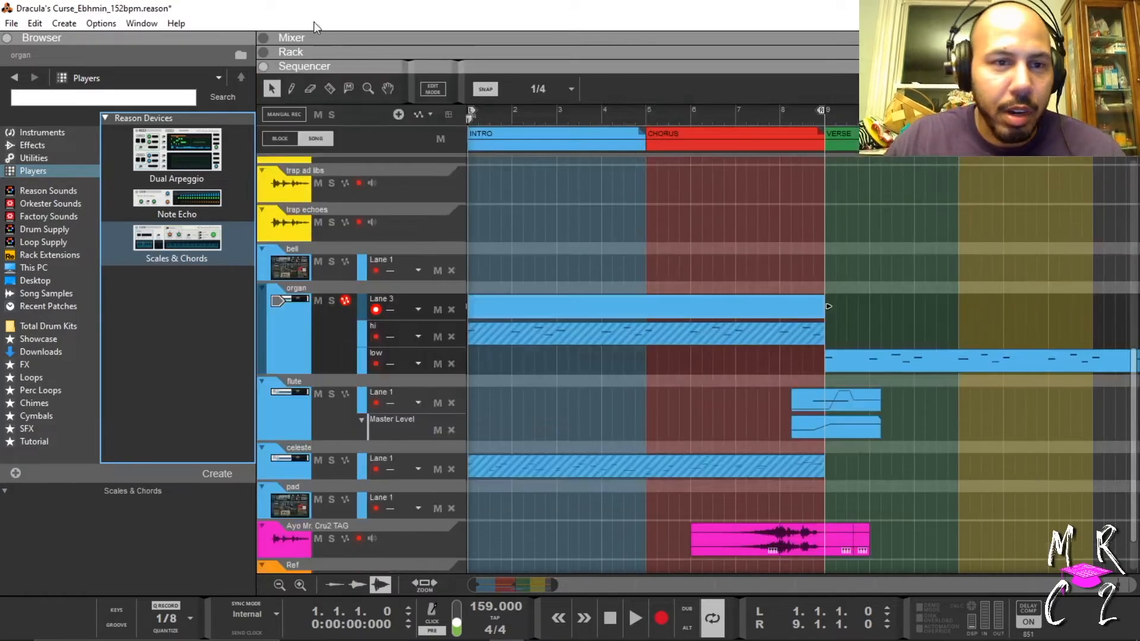
left_click(7, 37)
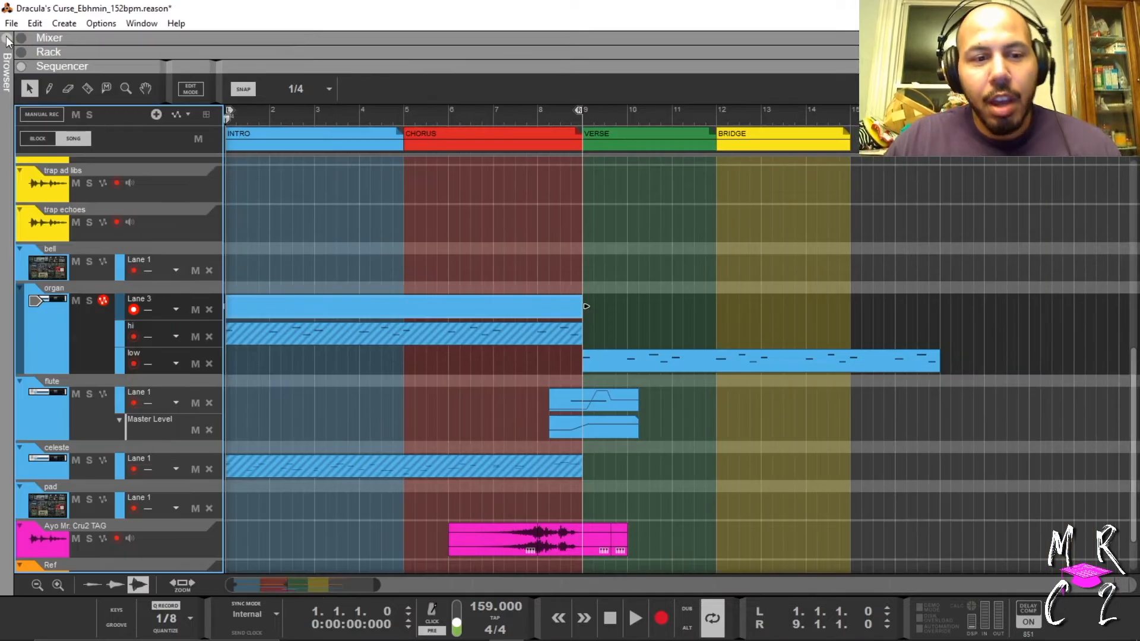
Open the empty Lane 3 clip for note editing, compare it with the hi lane's notes, and close the editor
double_click(267, 305)
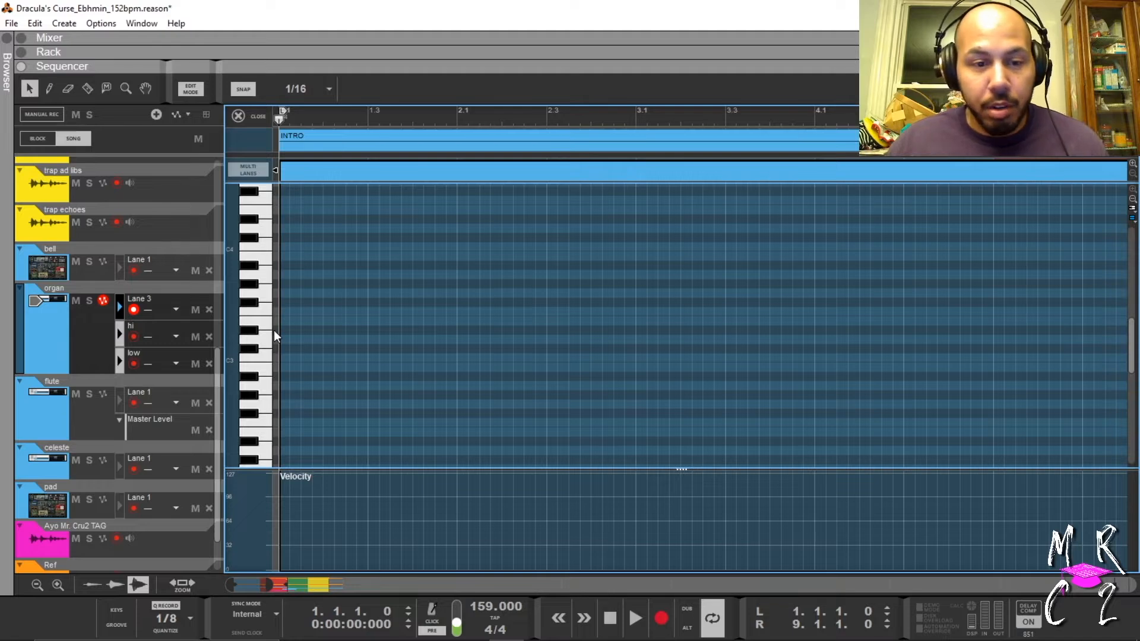
left_click(119, 336)
left_click(119, 318)
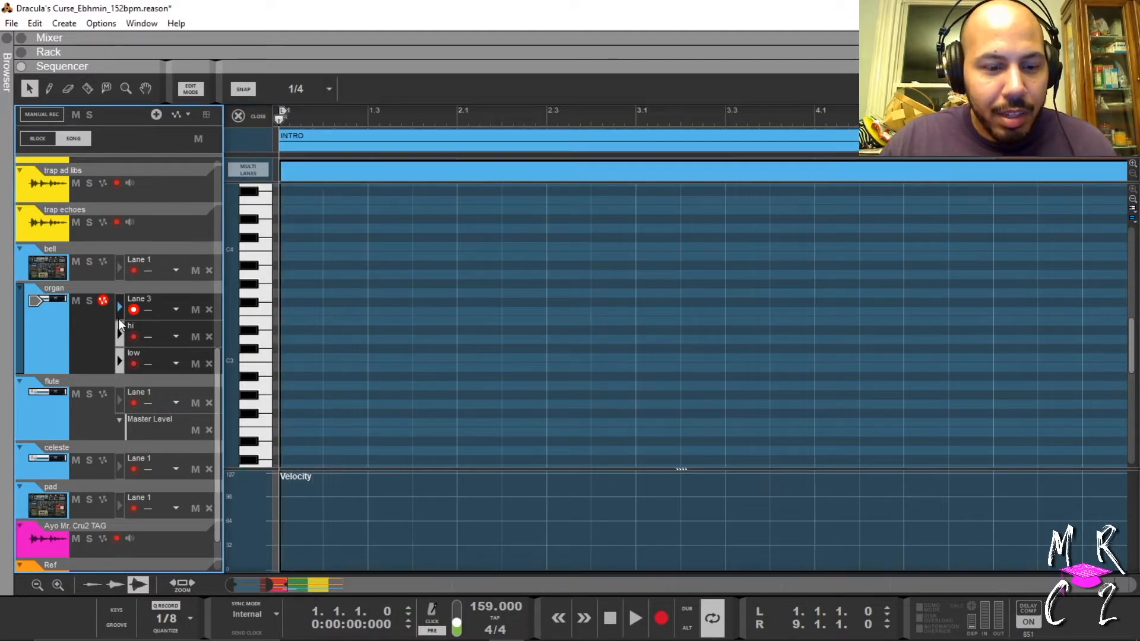
left_click(119, 330)
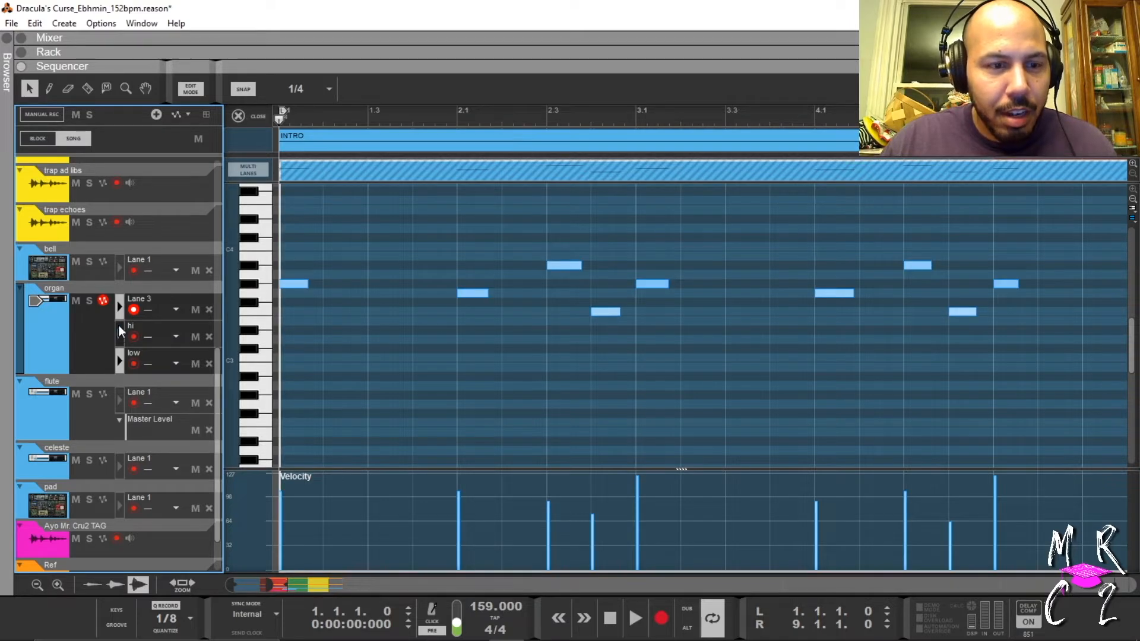
left_click(115, 311)
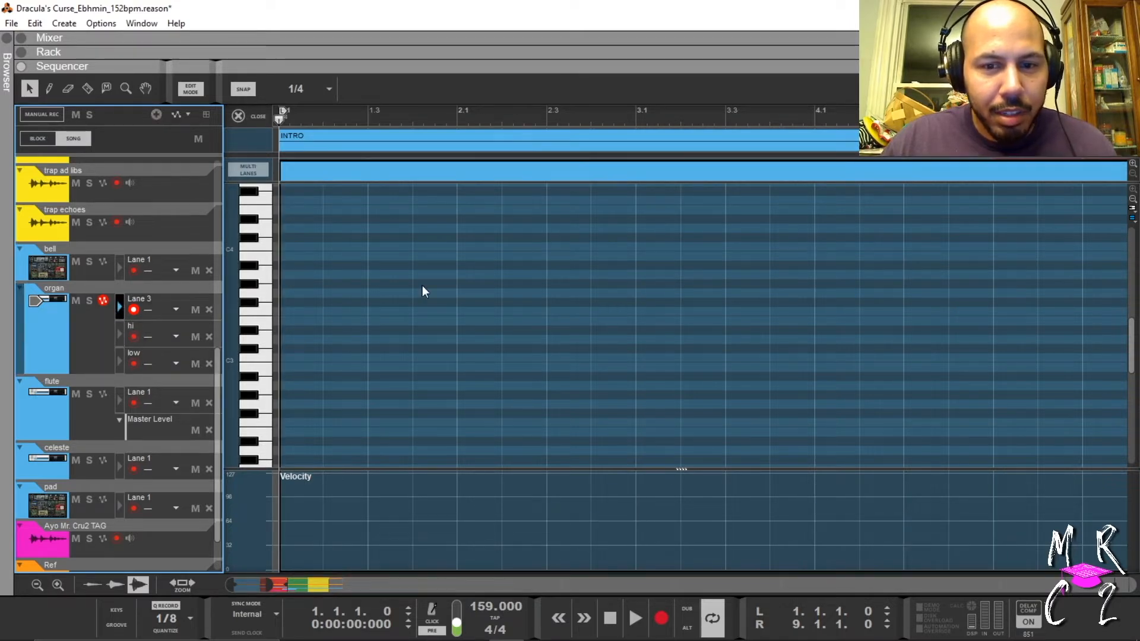
scroll(422, 286, "up", 5)
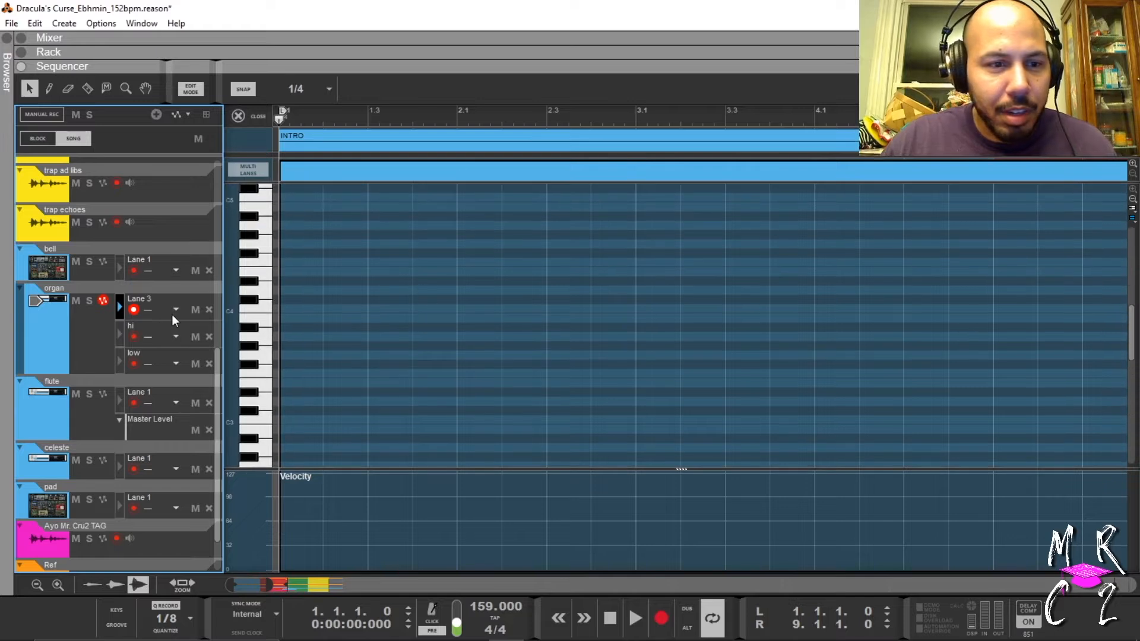
left_click(238, 116)
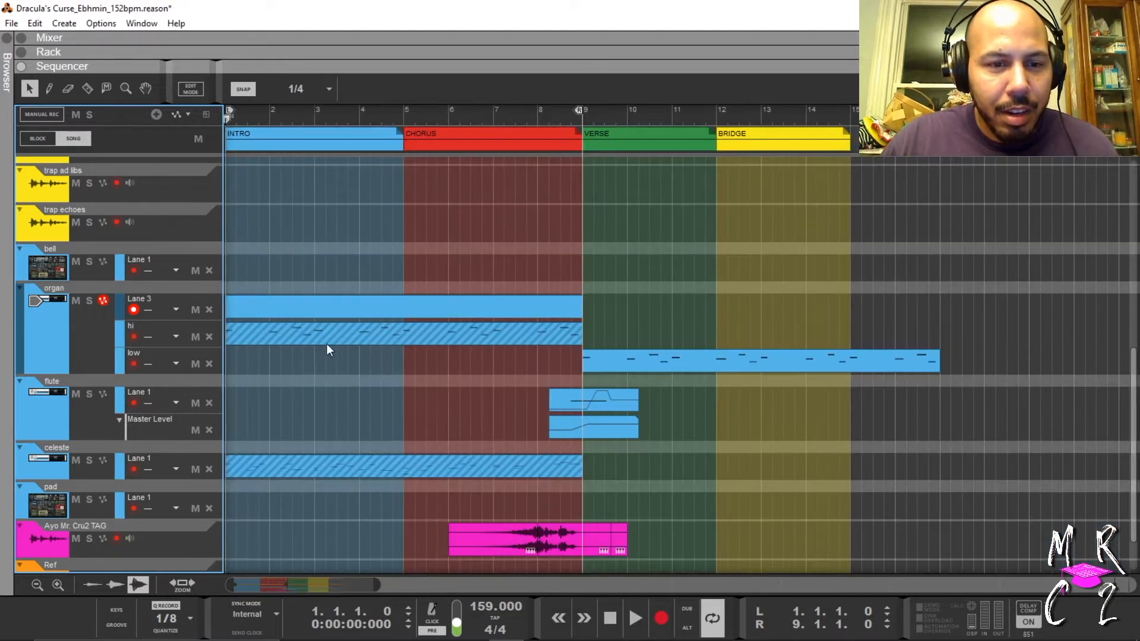
Move the organ's hi clip unmuted onto Lane 3 at bar 1 in place of the empty clip
left_click(302, 333)
left_click_drag(301, 333, 301, 303)
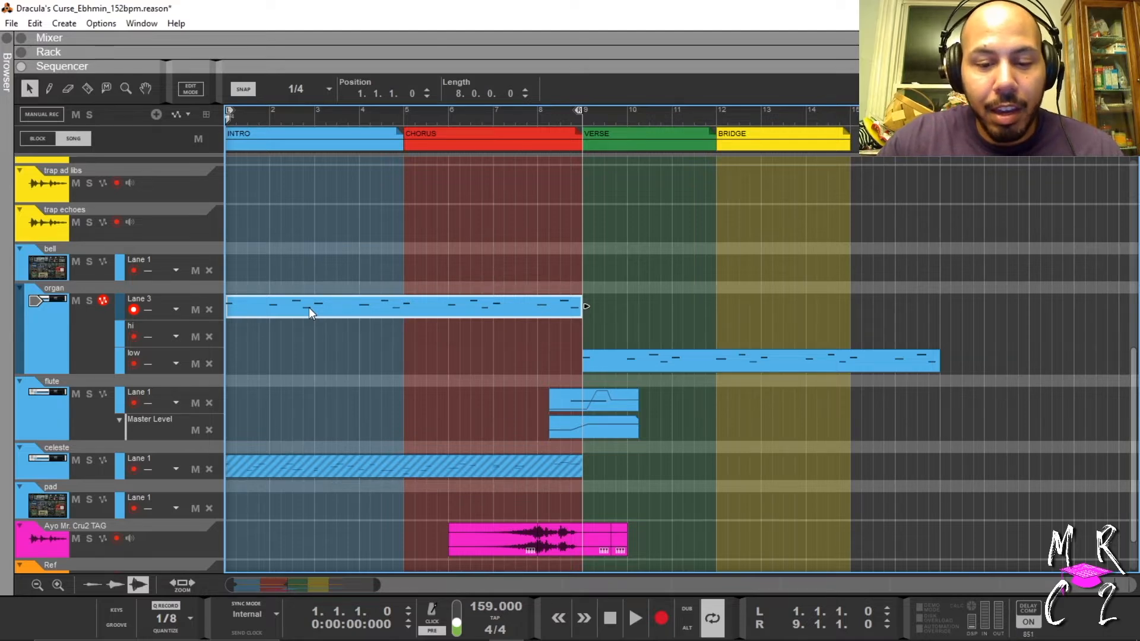
Show the tool window with the note editing tools and collapse its Note Velocity section
key("F8")
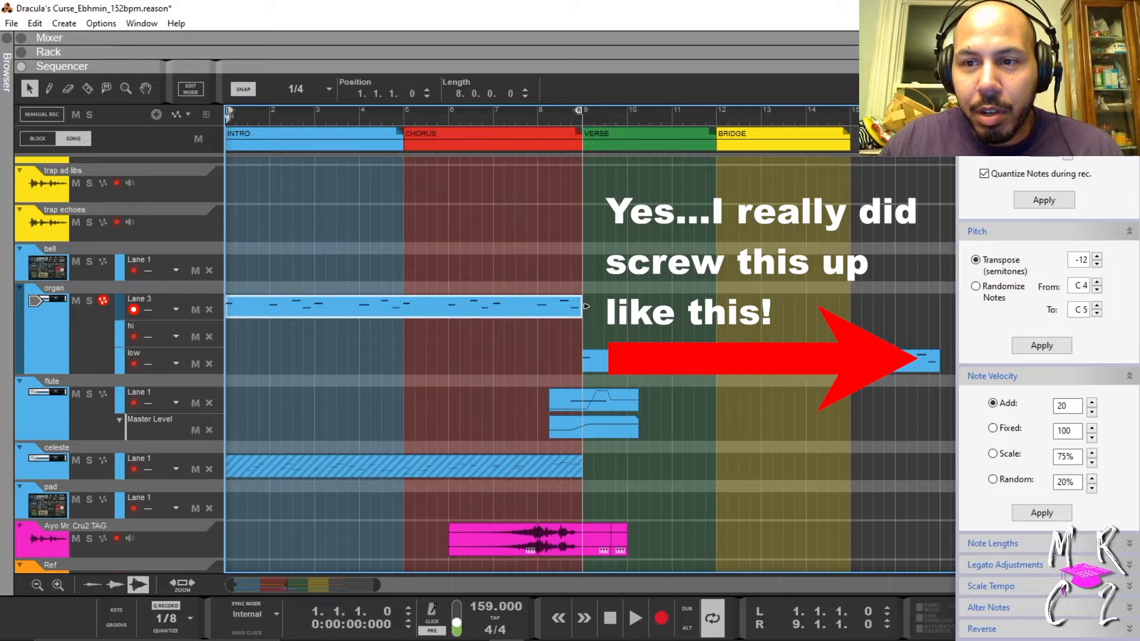
scroll(986, 233, "down", 3)
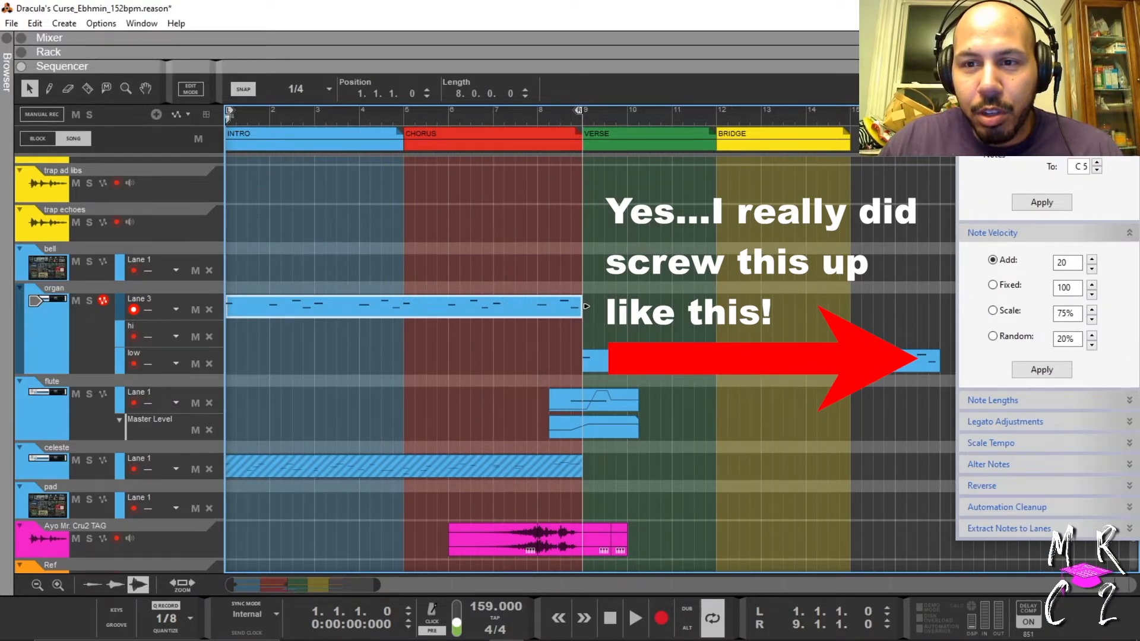
left_click(1130, 232)
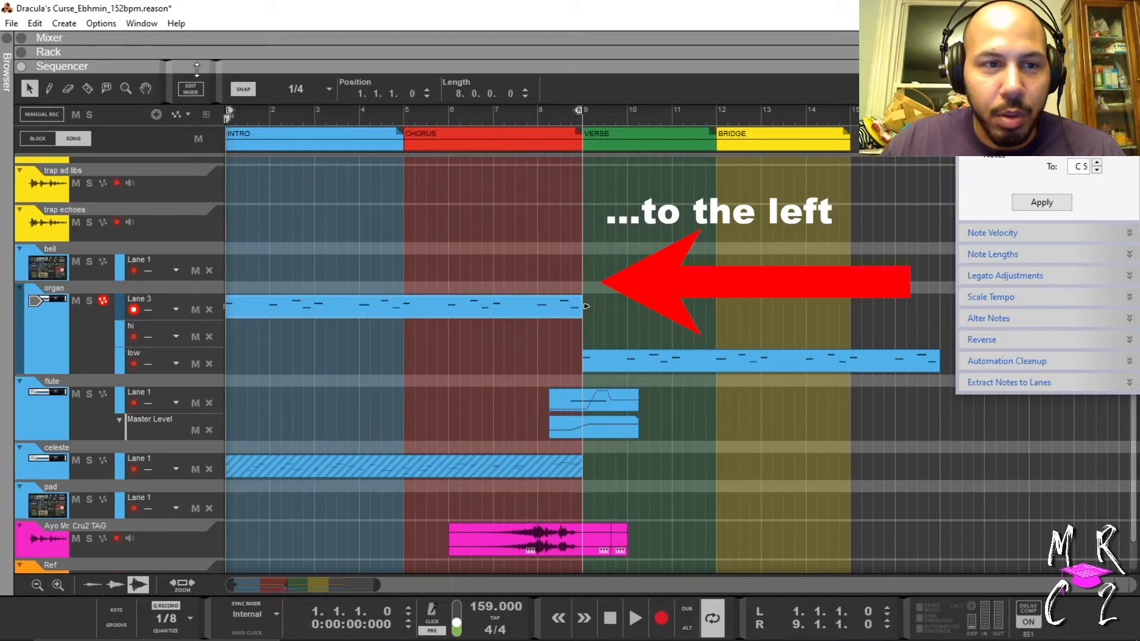
Enlarge the rack and bring the Scales & Chords player above the organ into view
left_click_drag(194, 68, 184, 314)
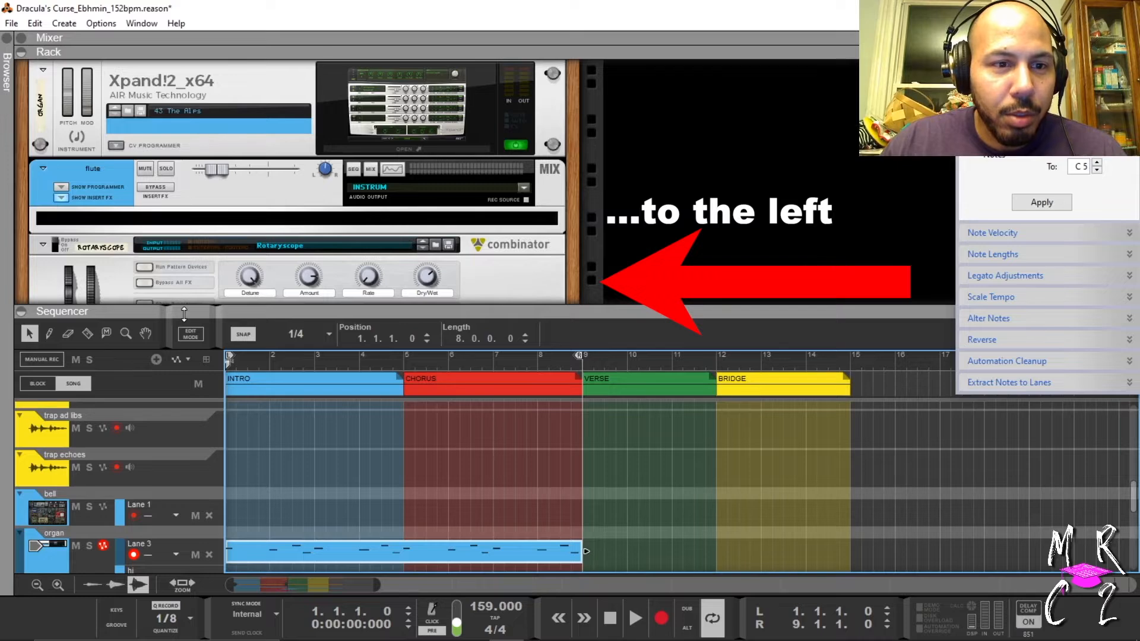
scroll(273, 195, "up", 3)
scroll(273, 195, "up", 3)
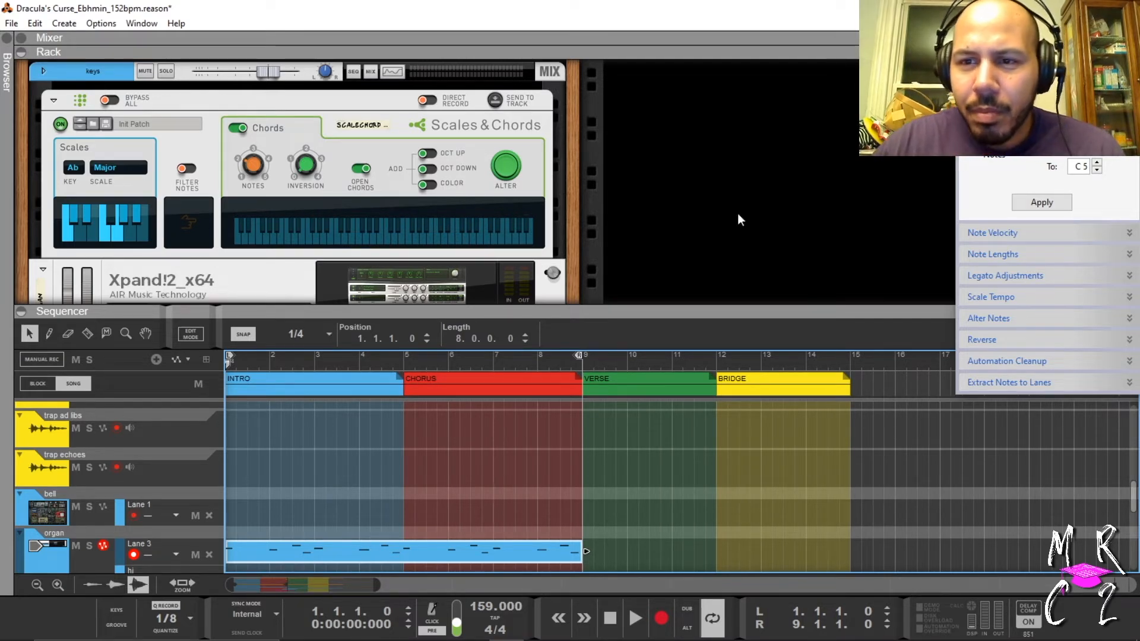
Try lowering the upper note limit of the Pitch tool to A 4, and restore it to C 5
left_click(1080, 154)
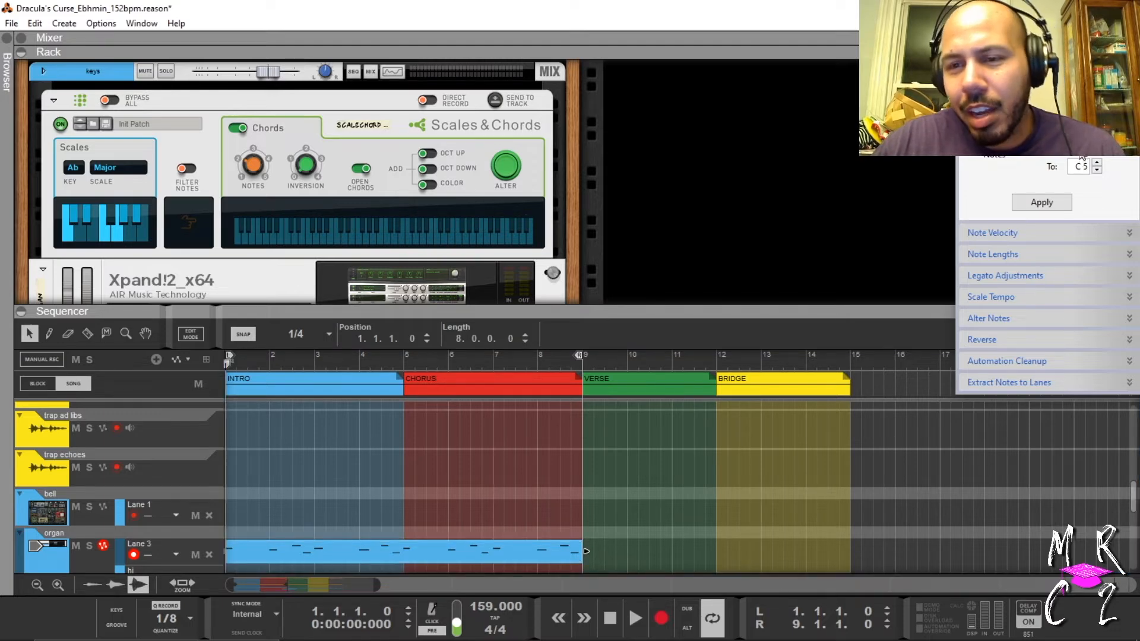
left_click(1081, 170)
scroll(1082, 172, "down", 1)
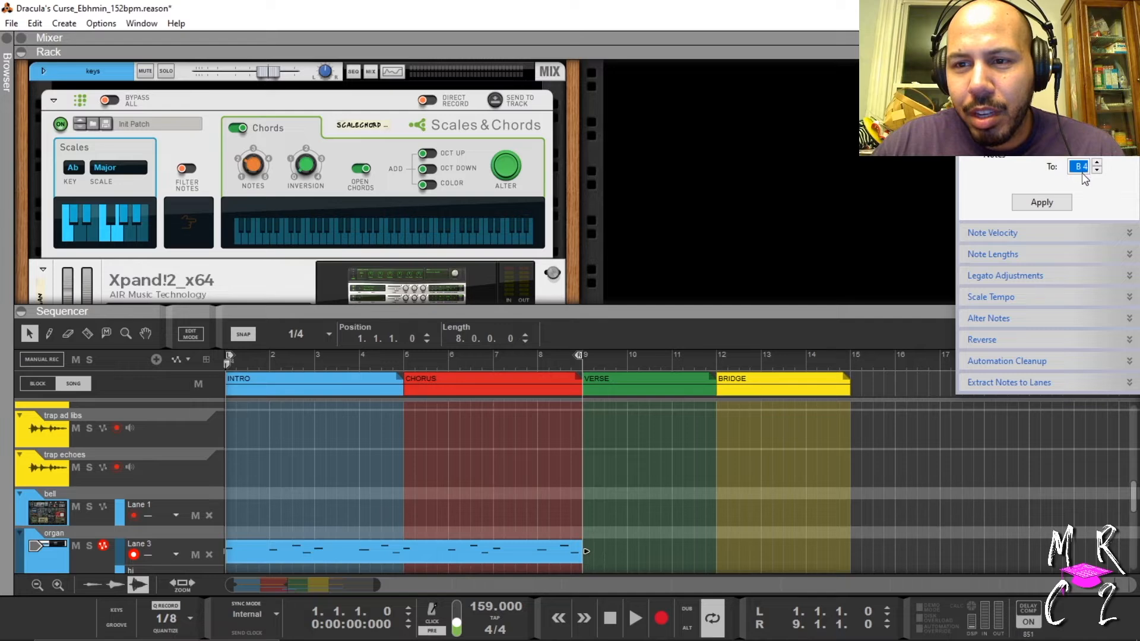
scroll(1082, 174, "down", 2)
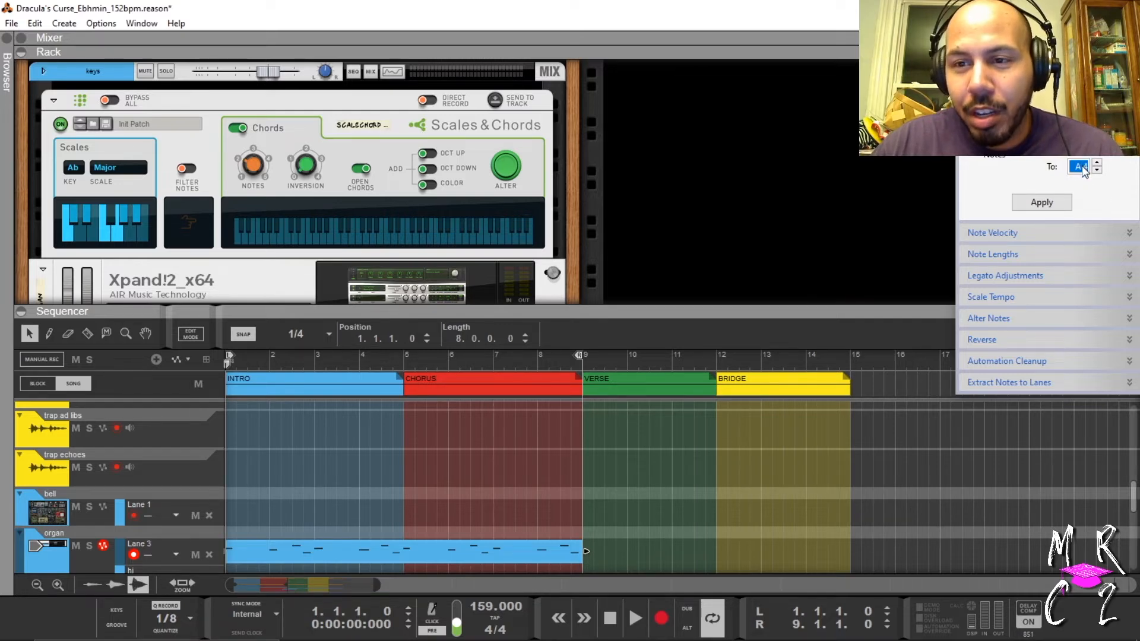
scroll(1083, 167, "up", 3)
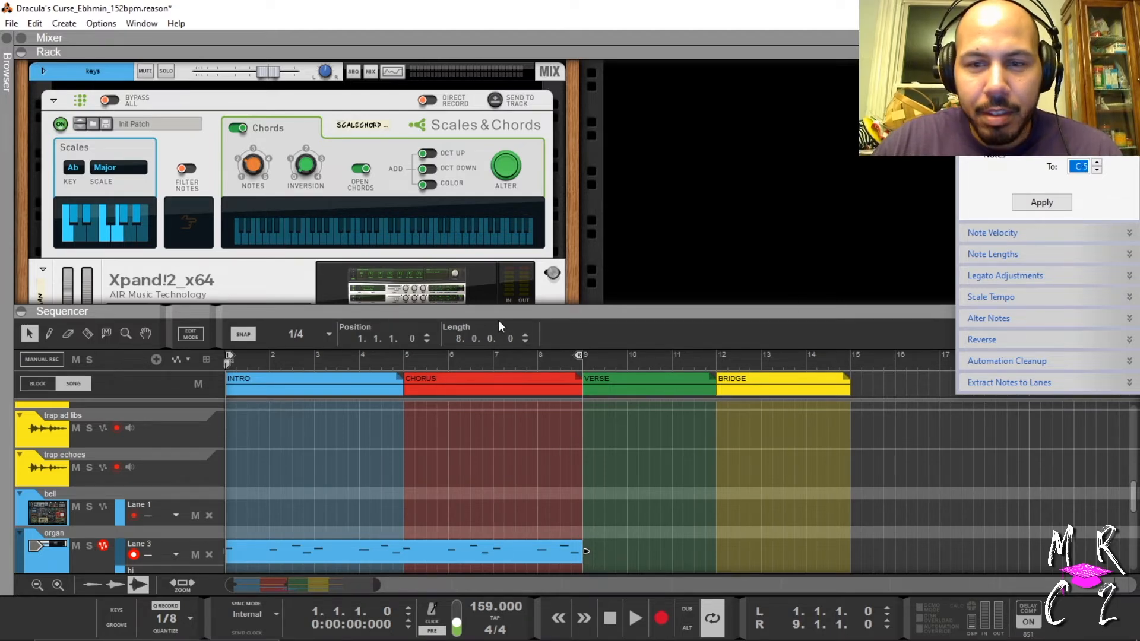
Give the sequencer more room and open the organ's Lane 3 clip for note editing
left_click_drag(493, 313, 493, 191)
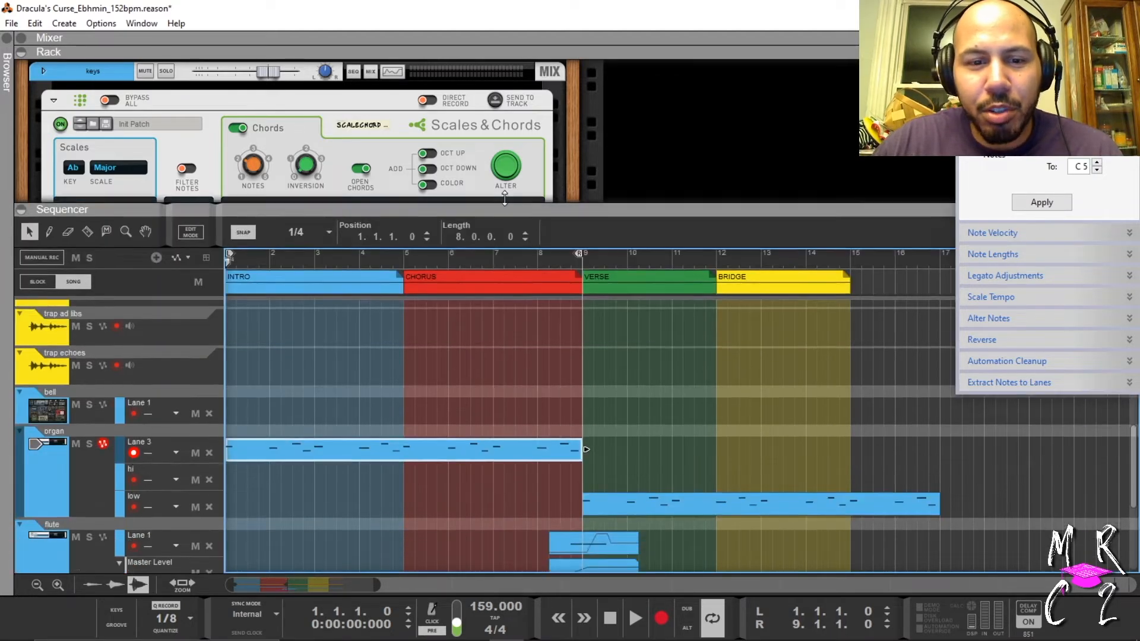
double_click(386, 438)
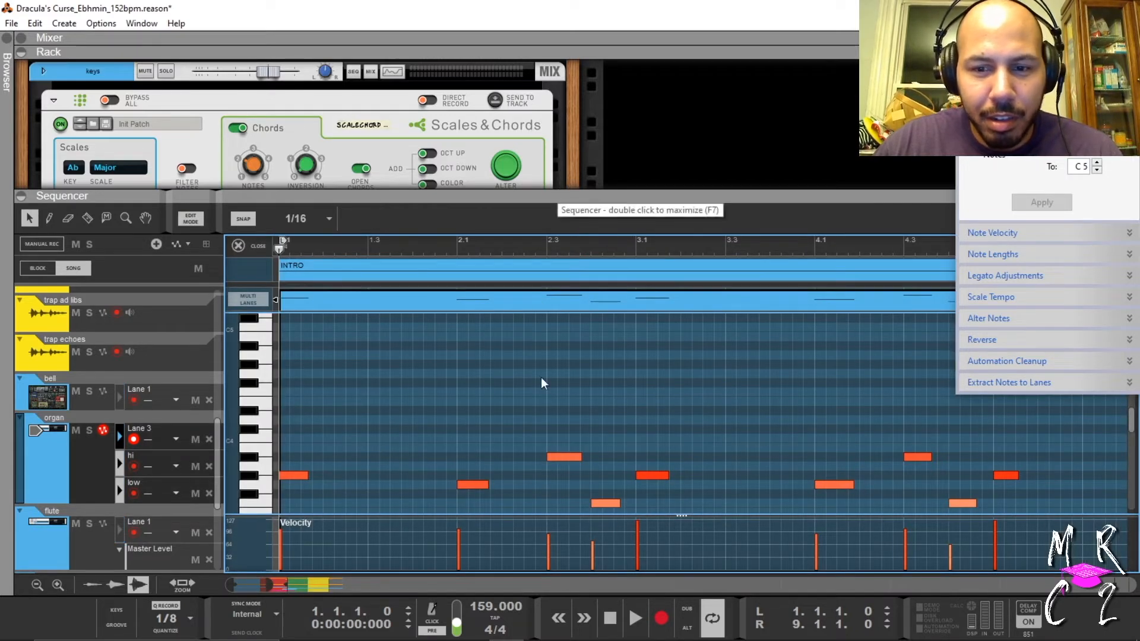
scroll(564, 371, "down", 2)
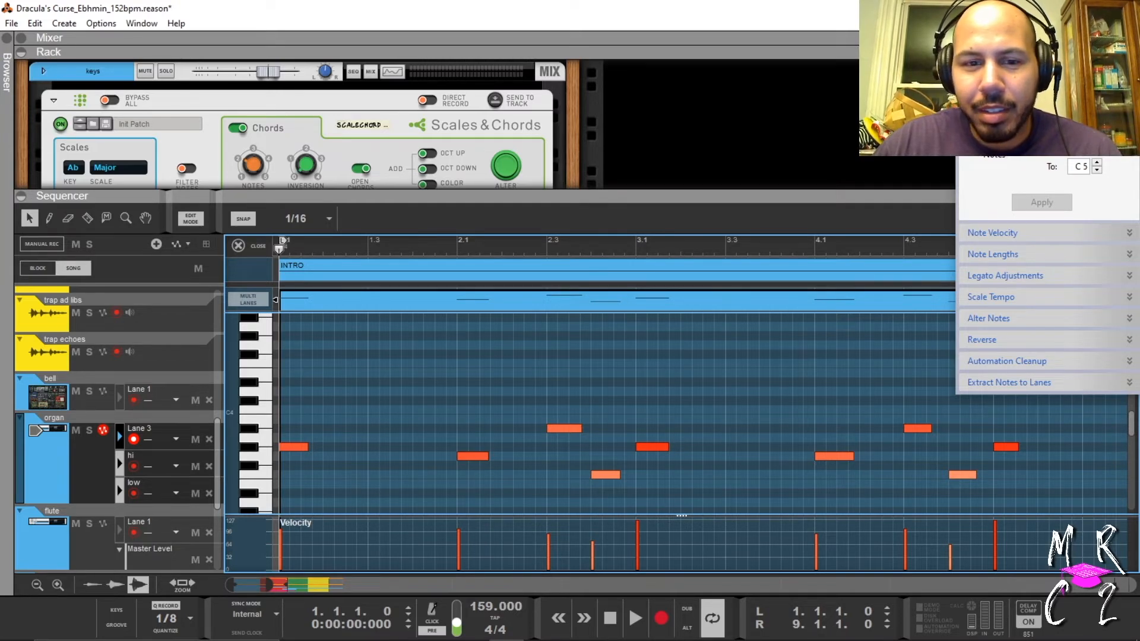
Move the tool window clear of the note grid and hide the velocity lane to show the whole eight-bar clip
left_click_drag(1037, 13, 97, 27)
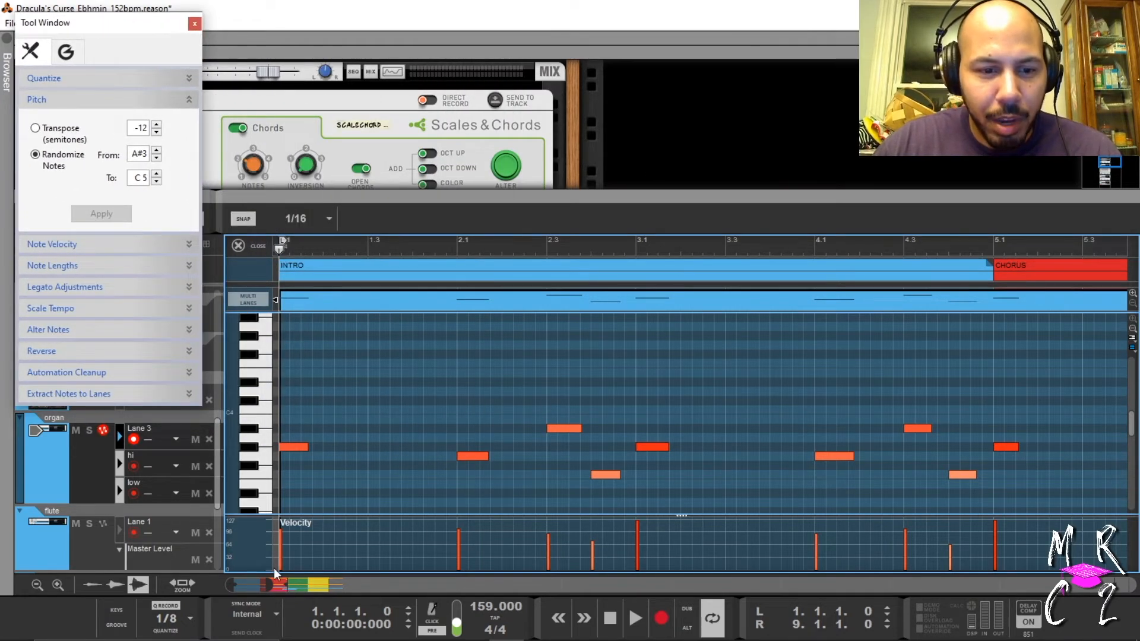
scroll(274, 568, "down", 2)
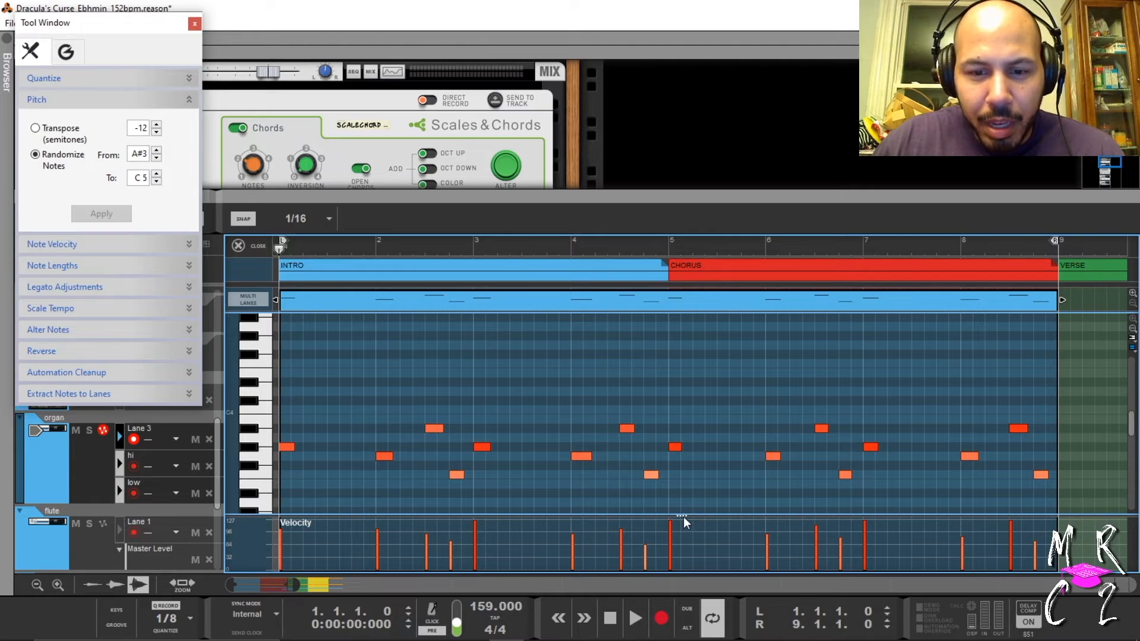
left_click_drag(681, 516, 686, 594)
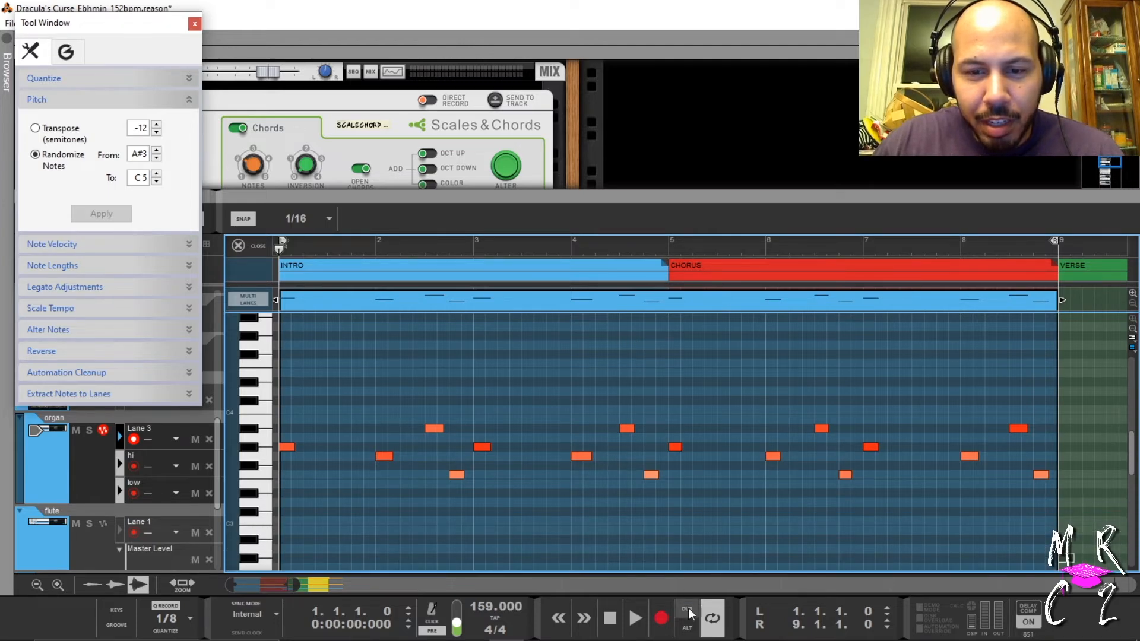
left_click(1133, 329)
left_click(1133, 329)
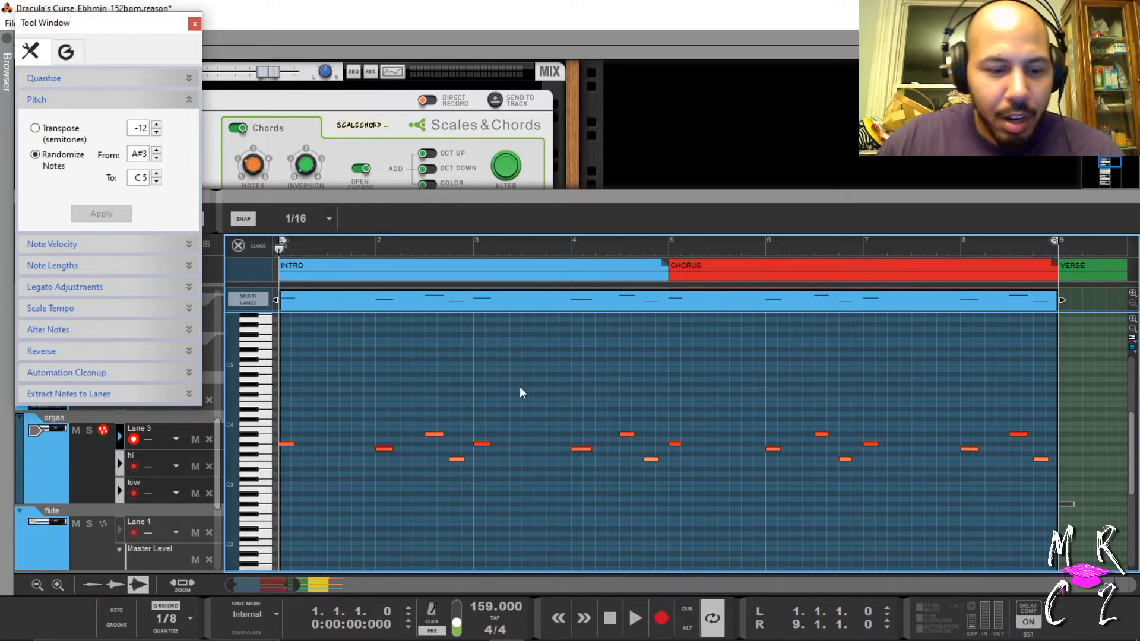
Randomize the pitches of all notes in the Lane 3 clip between A#3 and C 5, applying it three times
key("ctrl+a")
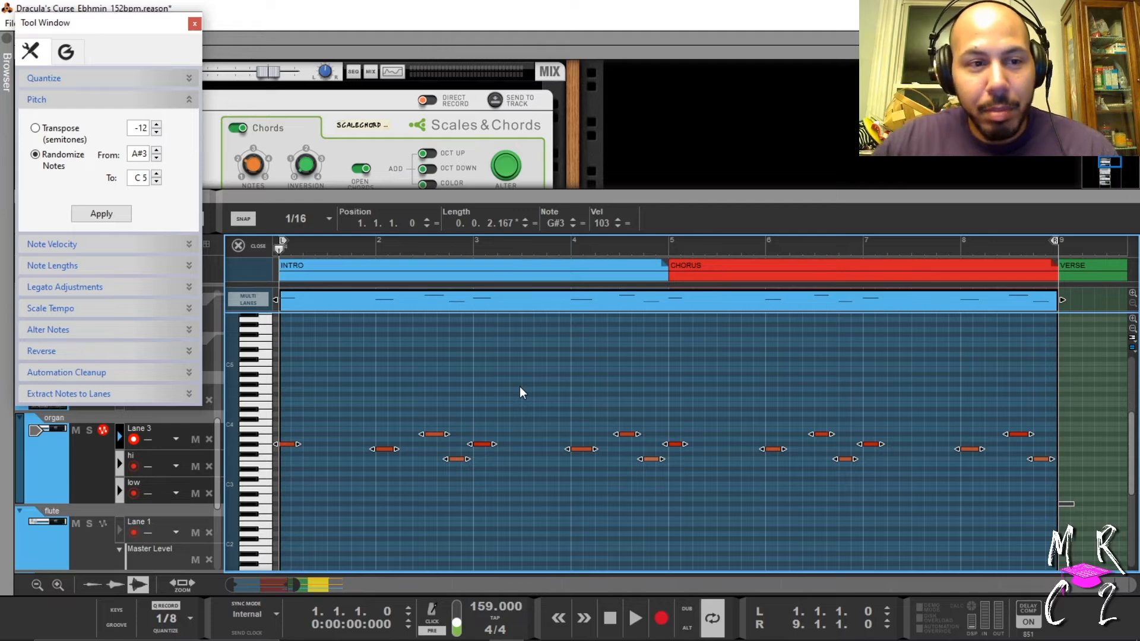
left_click(89, 217)
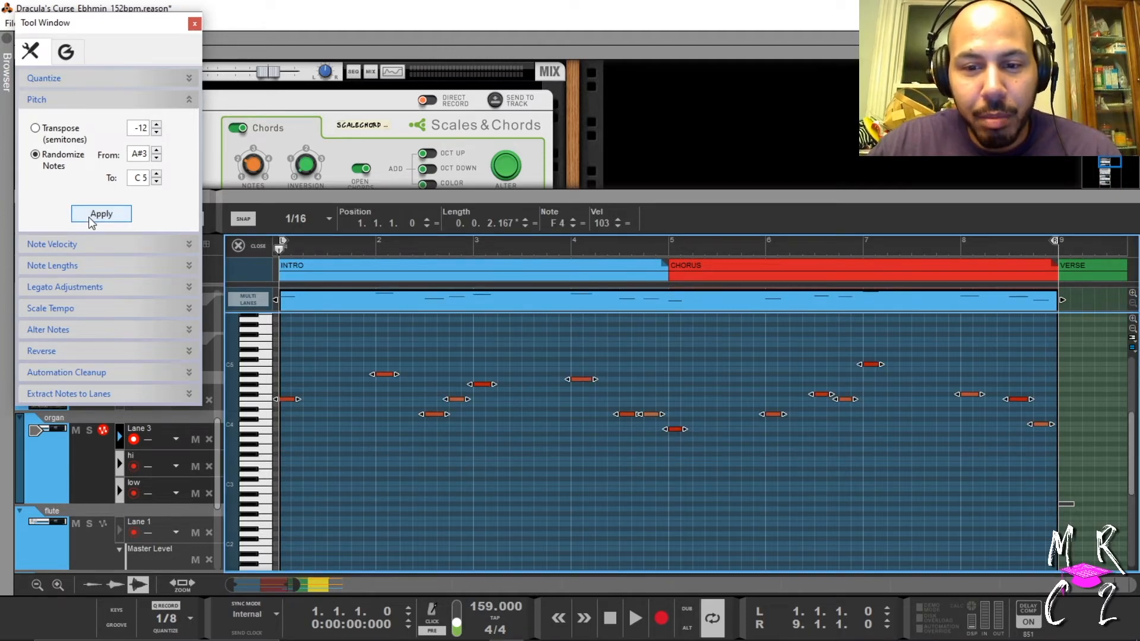
left_click(88, 216)
left_click(87, 216)
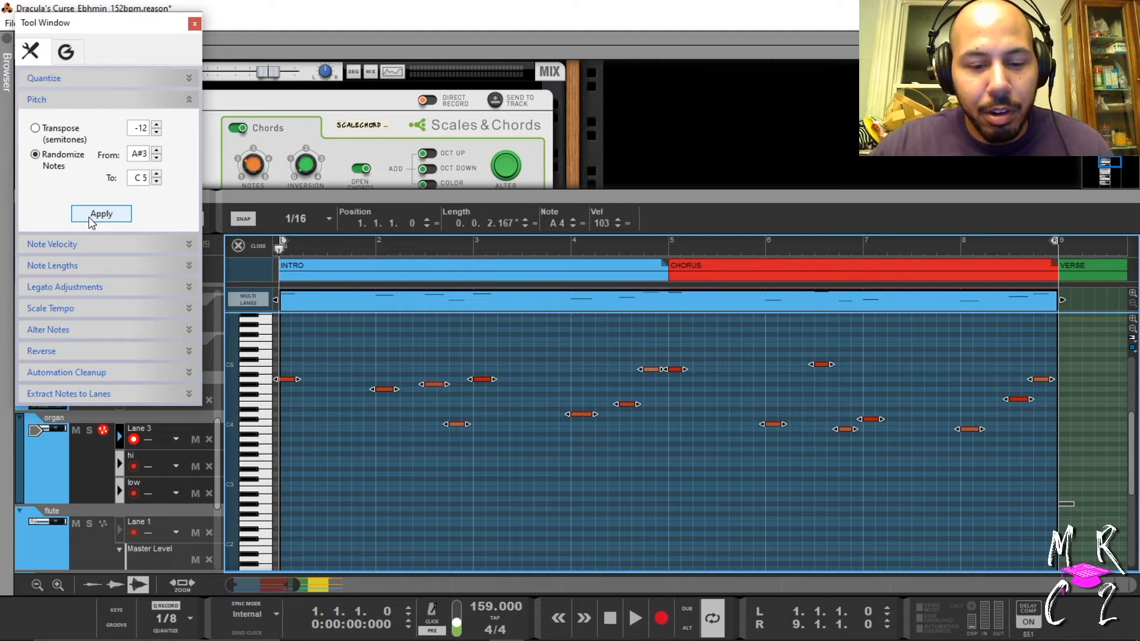
Play the randomized organ melody twice from the start of the clip to audition it
key("space")
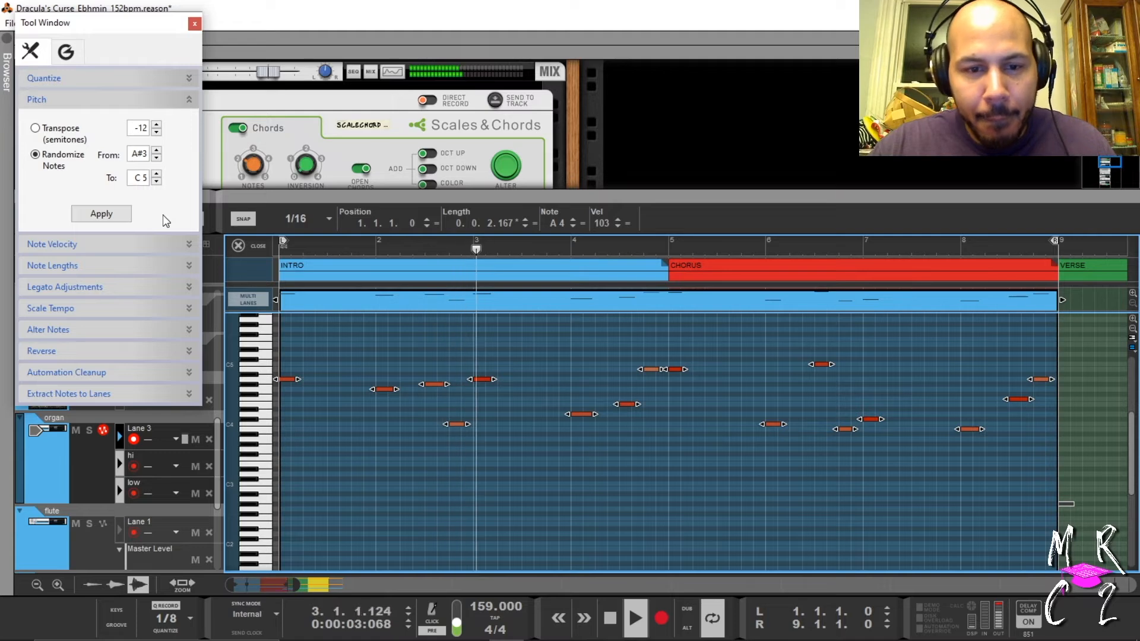
key("space")
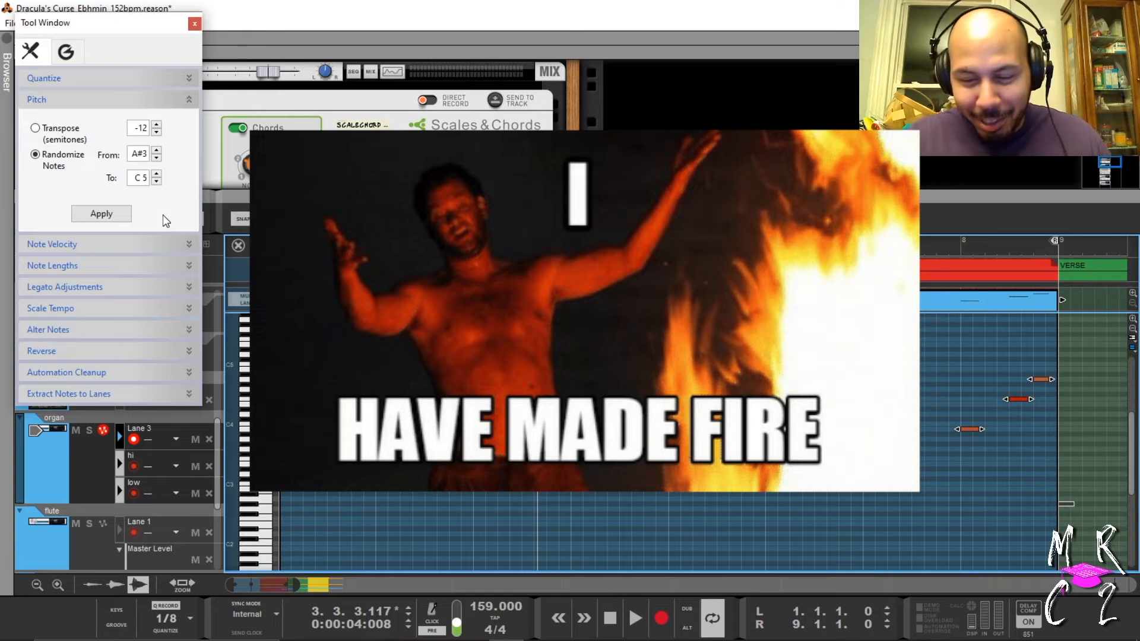
key("shift+Return")
key("space")
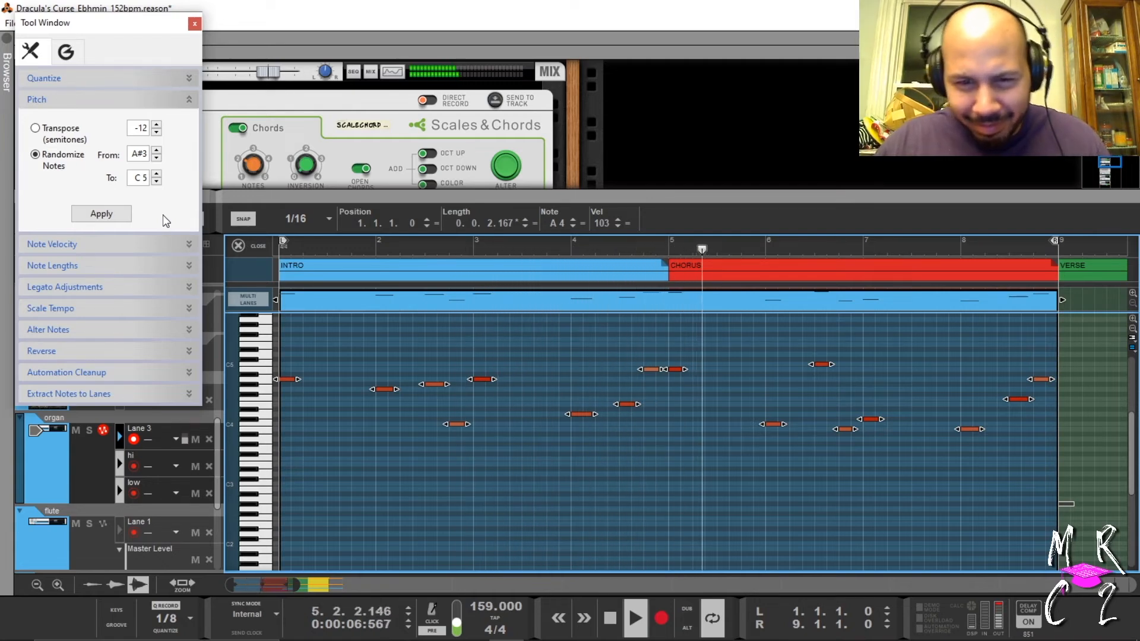
key("space")
Lower only the note at the start of bar 5 to A 4 and audition the clip from the beginning
left_click(700, 406)
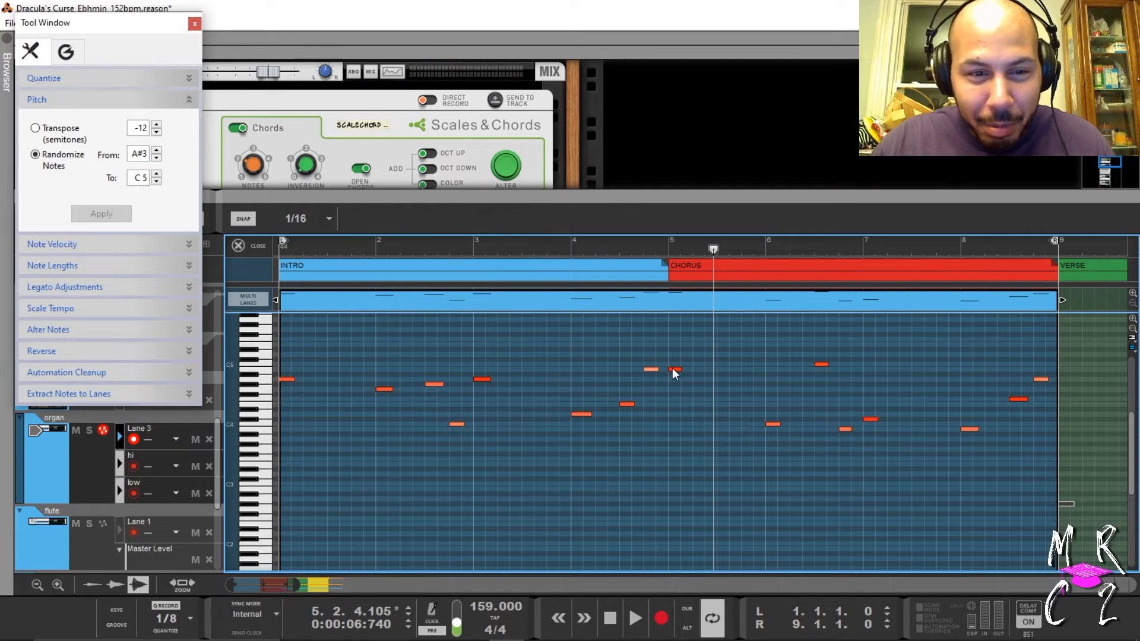
left_click_drag(675, 373, 674, 382)
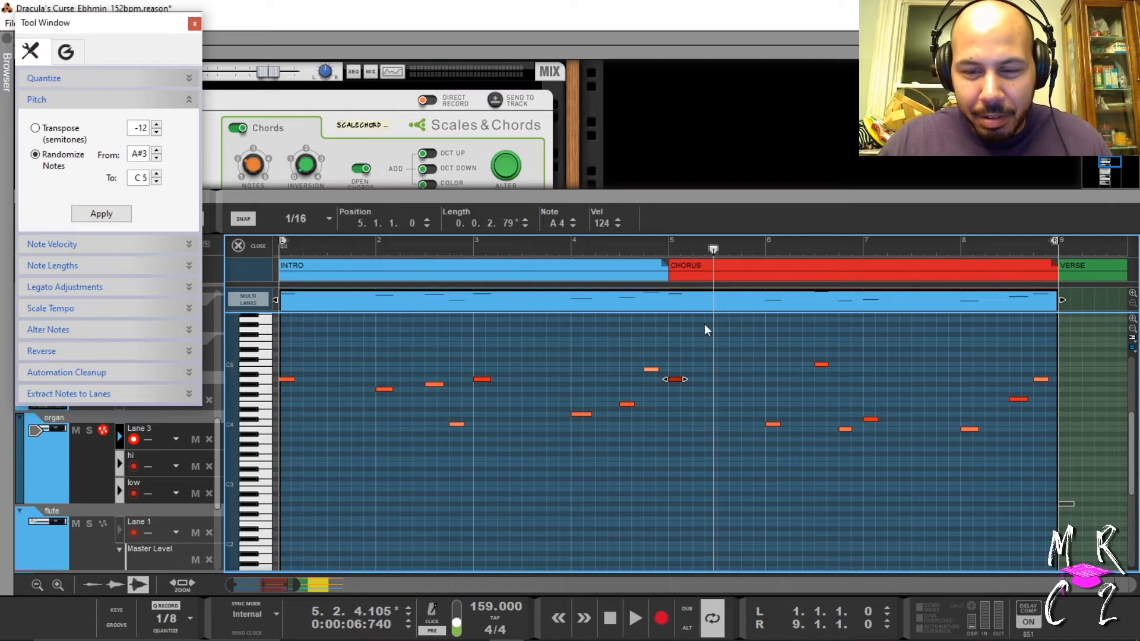
key("shift+Return")
key("space")
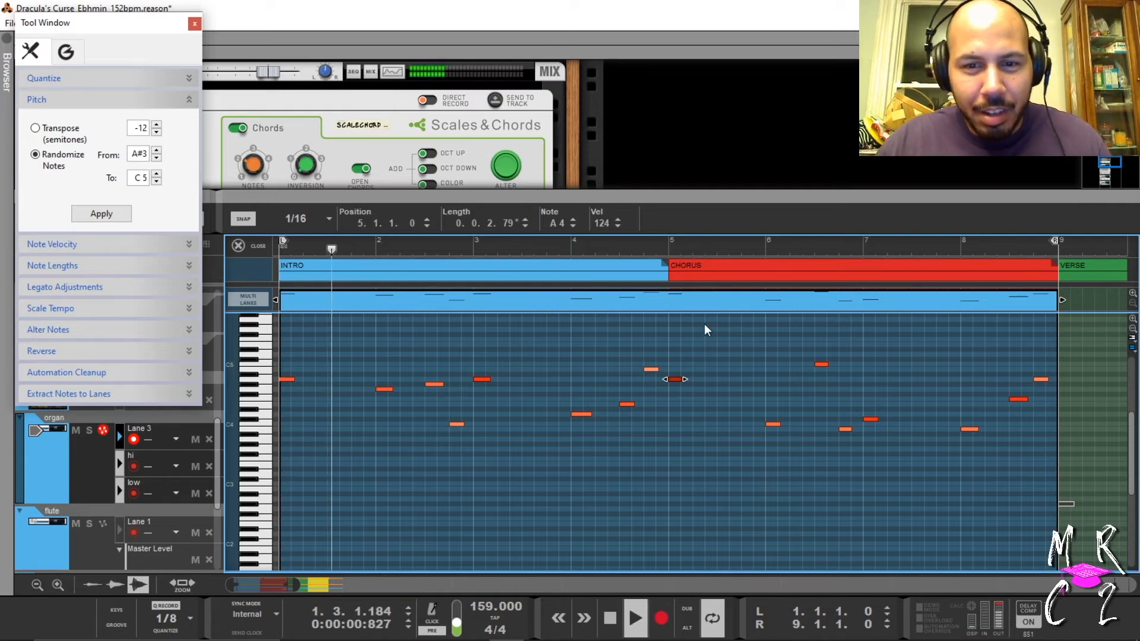
key("space")
Randomize the two notes in the second half of bar 2 repeatedly between A#3 and C 5, auditioning the clip between attempts
left_click(101, 214)
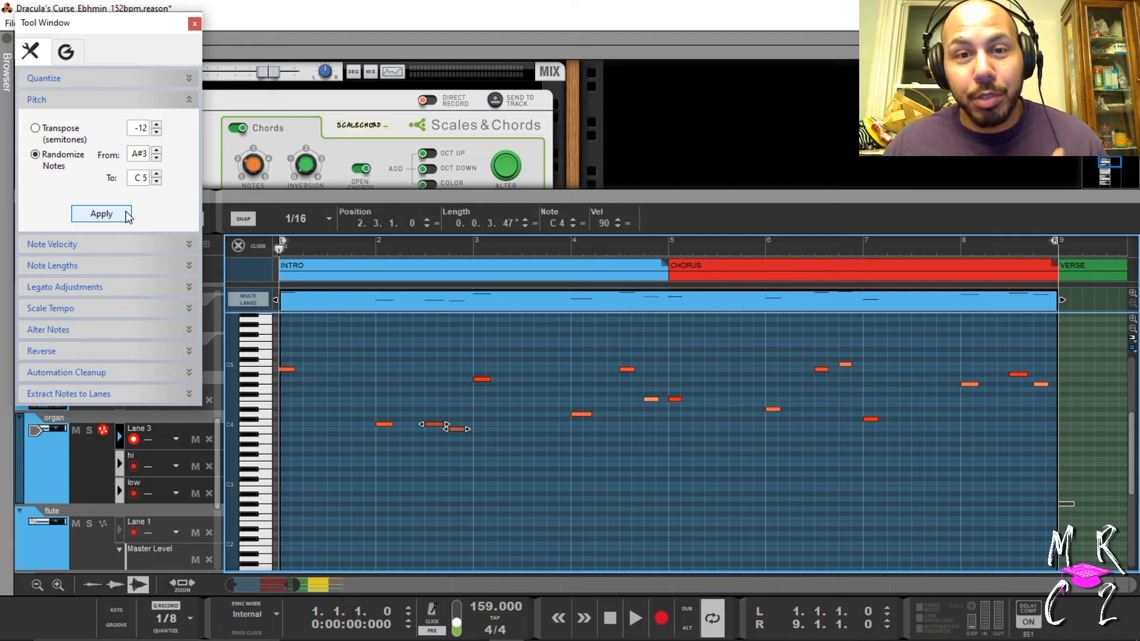
left_click(101, 214)
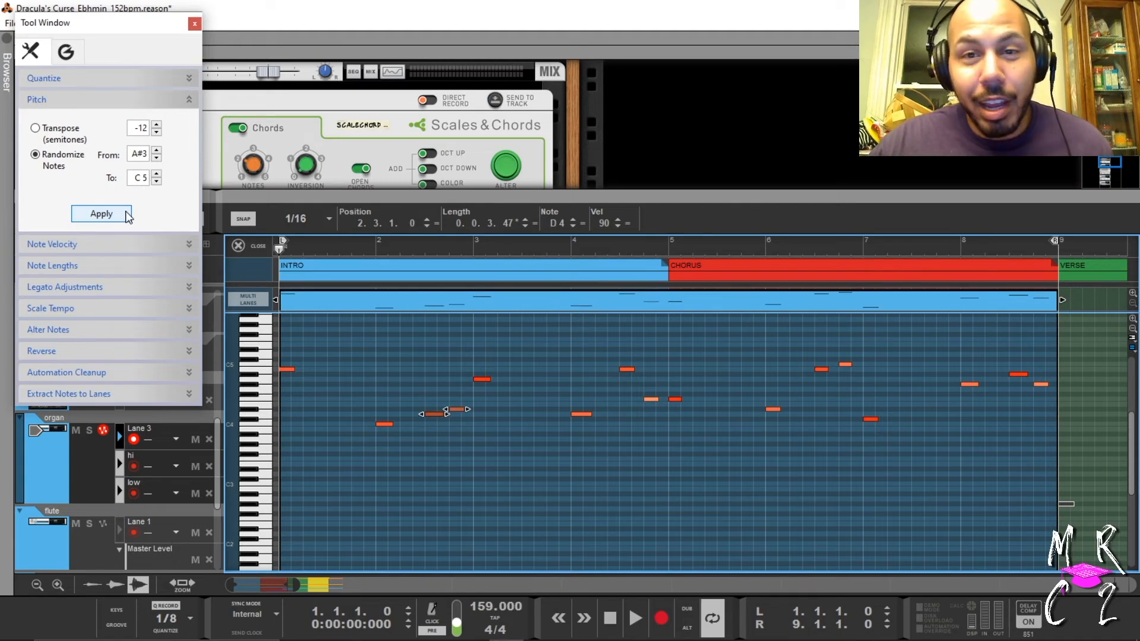
key("space")
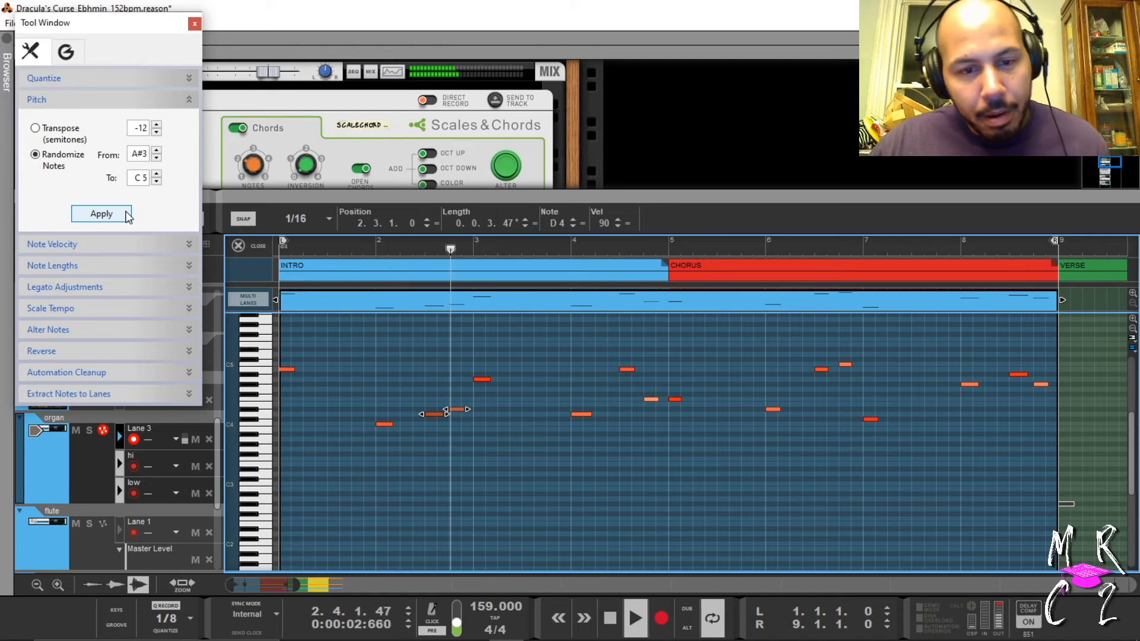
key("space")
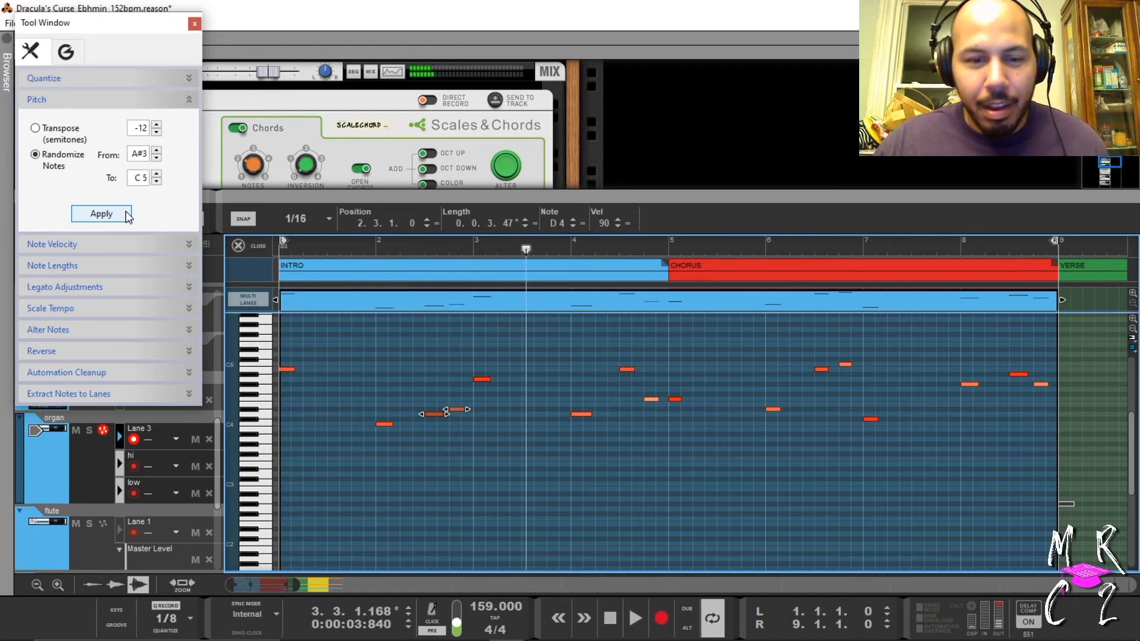
key("shift+Return")
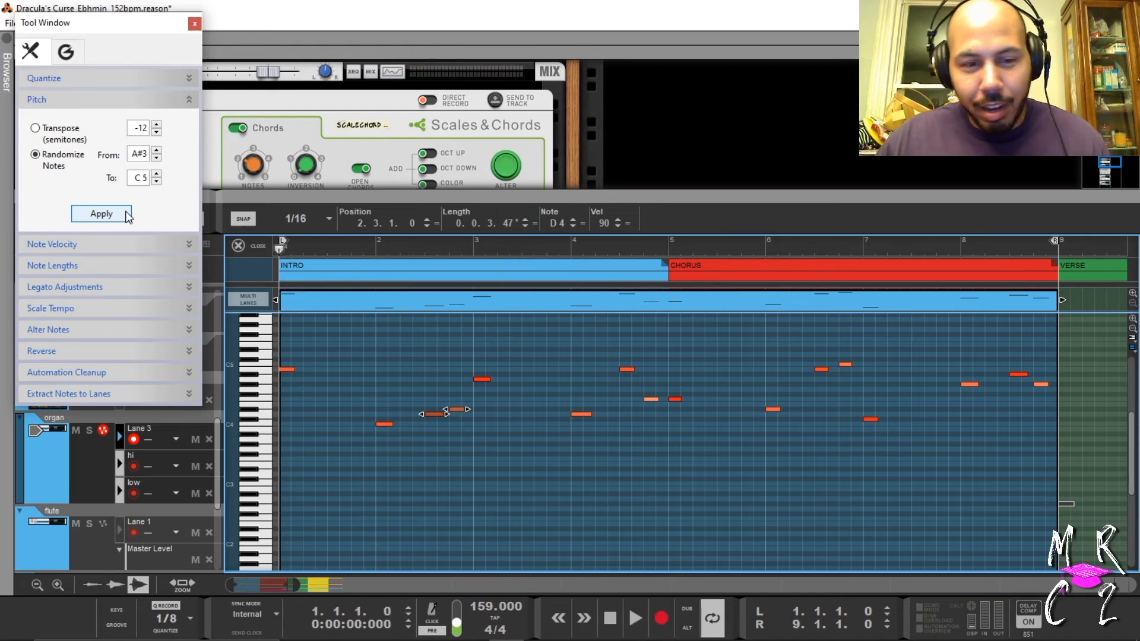
left_click(89, 216)
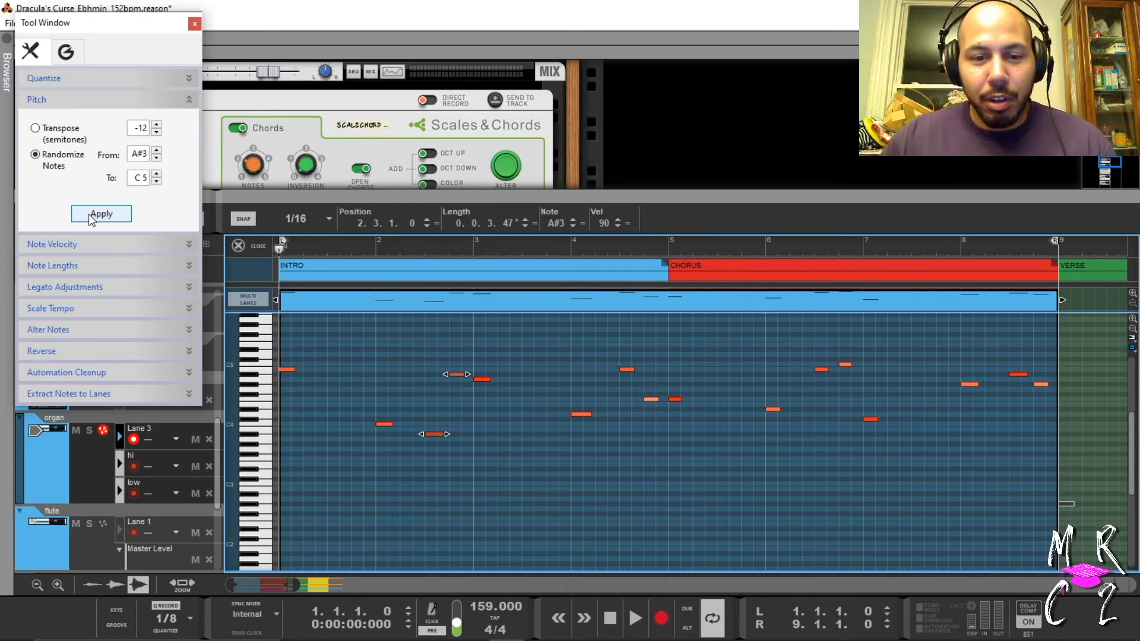
Select the four notes from the start of bar 4 through the start of bar 5
left_click_drag(557, 365, 750, 451)
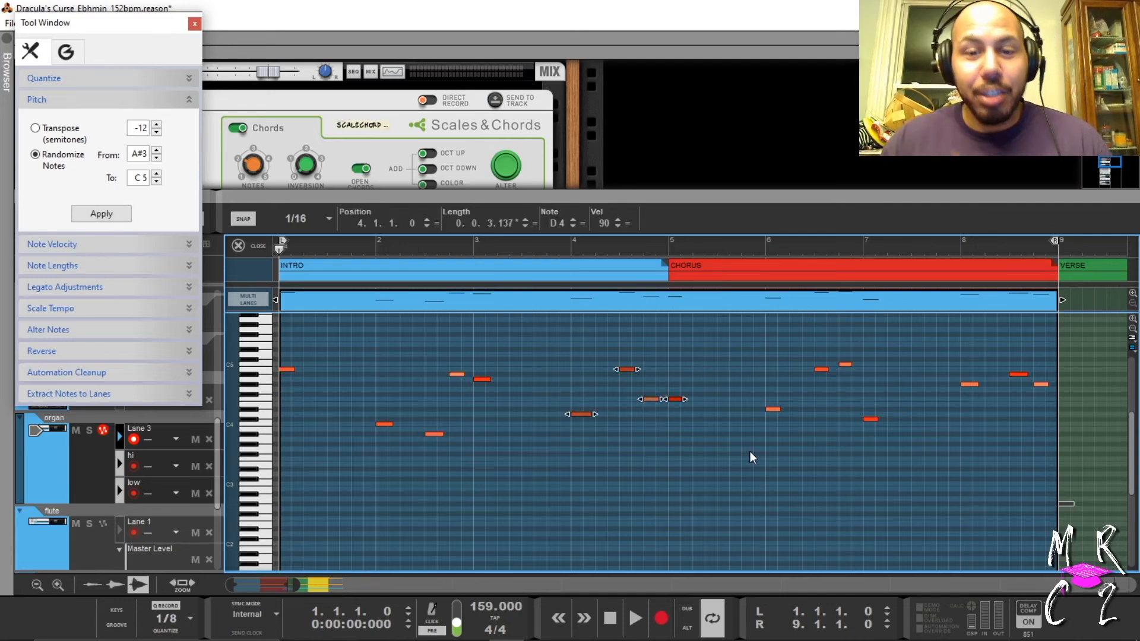